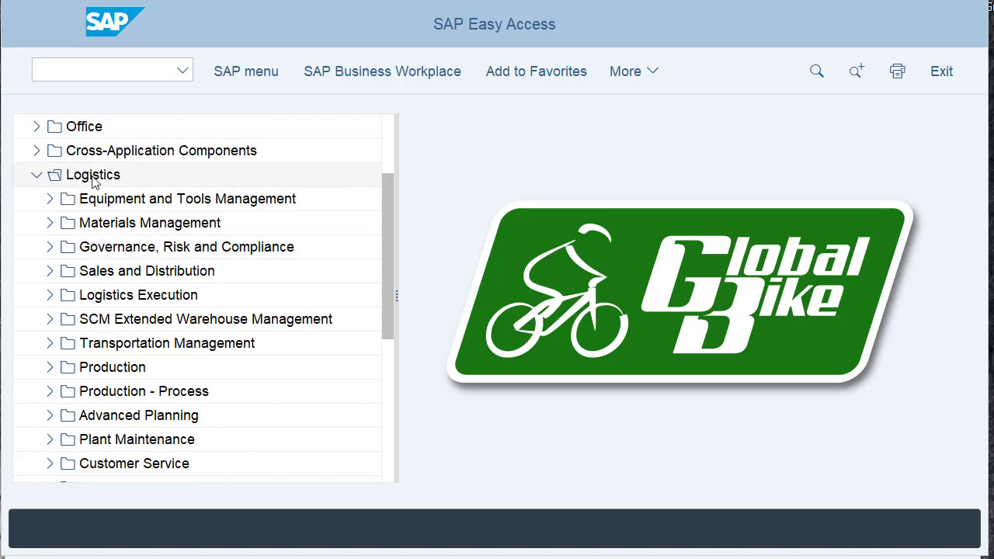
Open the MMH1 Trading Goods creation transaction under Logistics, Materials Management, Material Master, Material, Create (Special).
{"action": "left_click", "coordinate": [37, 176]}
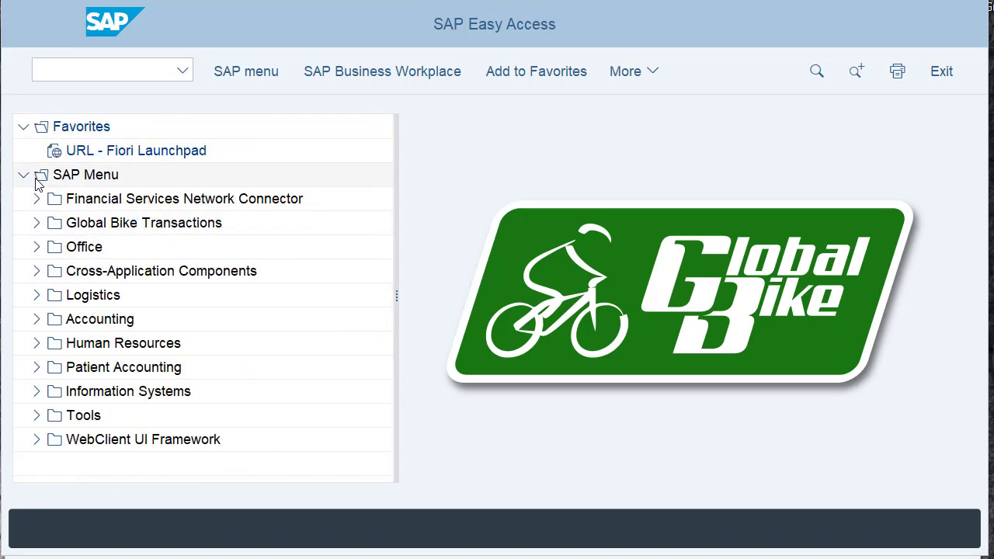
{"action": "left_click", "coordinate": [37, 295]}
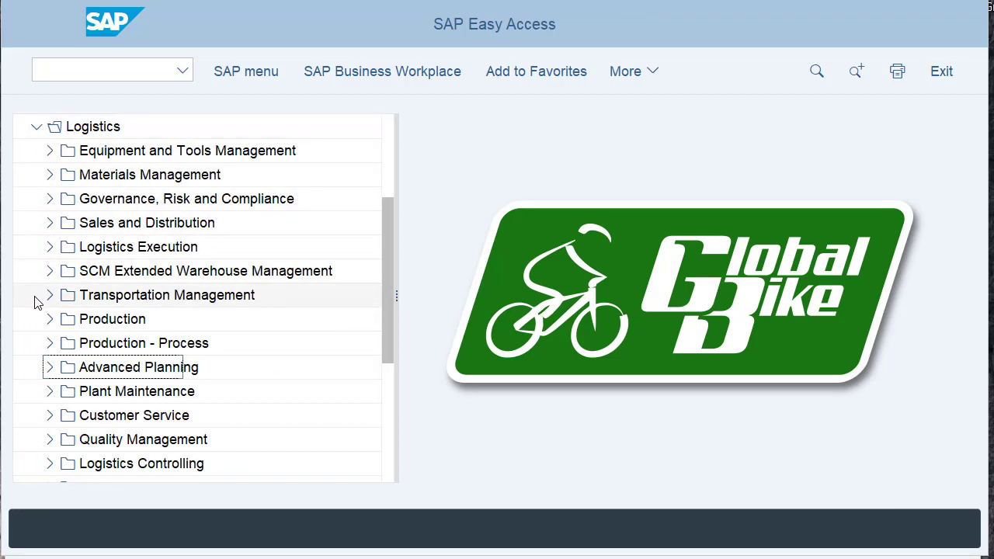
{"action": "left_click", "coordinate": [50, 175]}
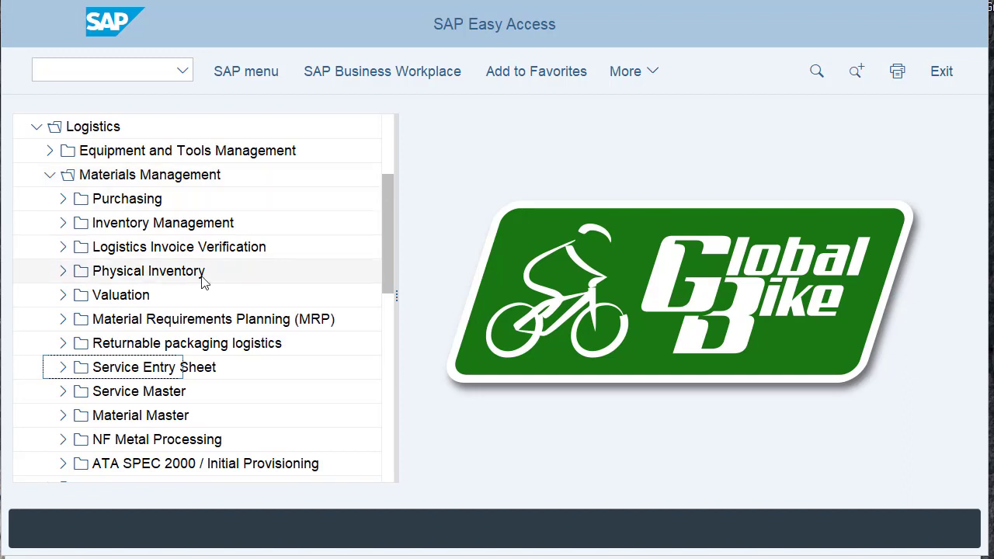
{"action": "left_click", "coordinate": [93, 417]}
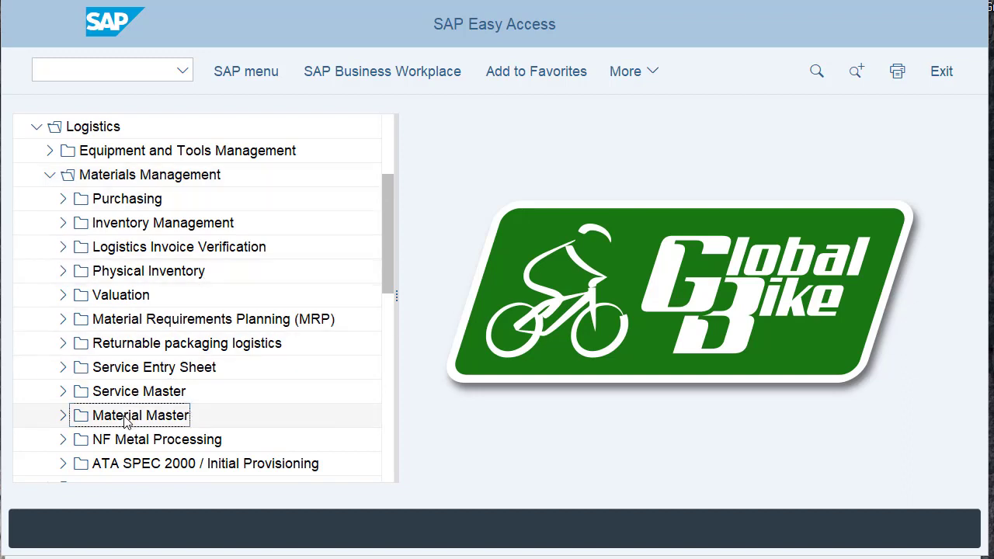
{"action": "left_click", "coordinate": [63, 417]}
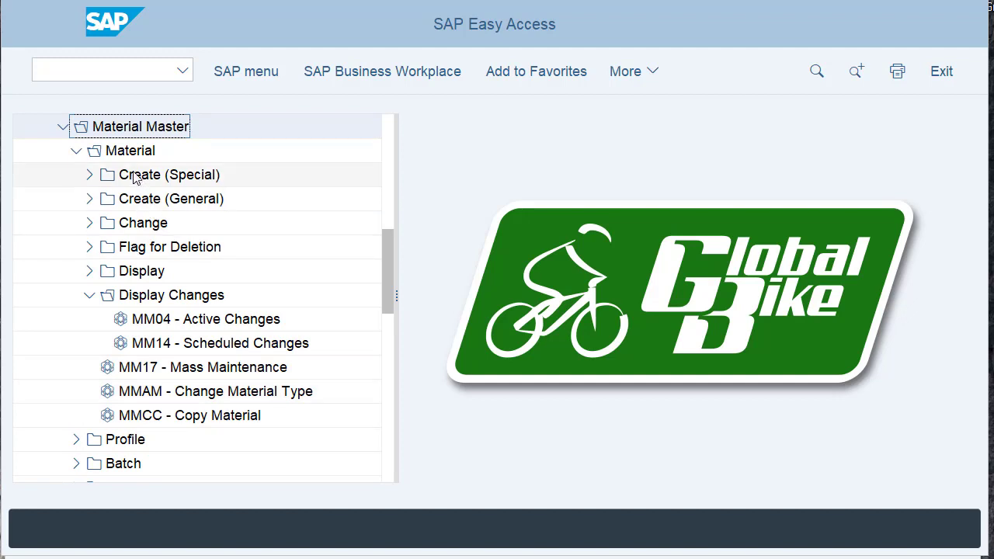
{"action": "left_click", "coordinate": [89, 181]}
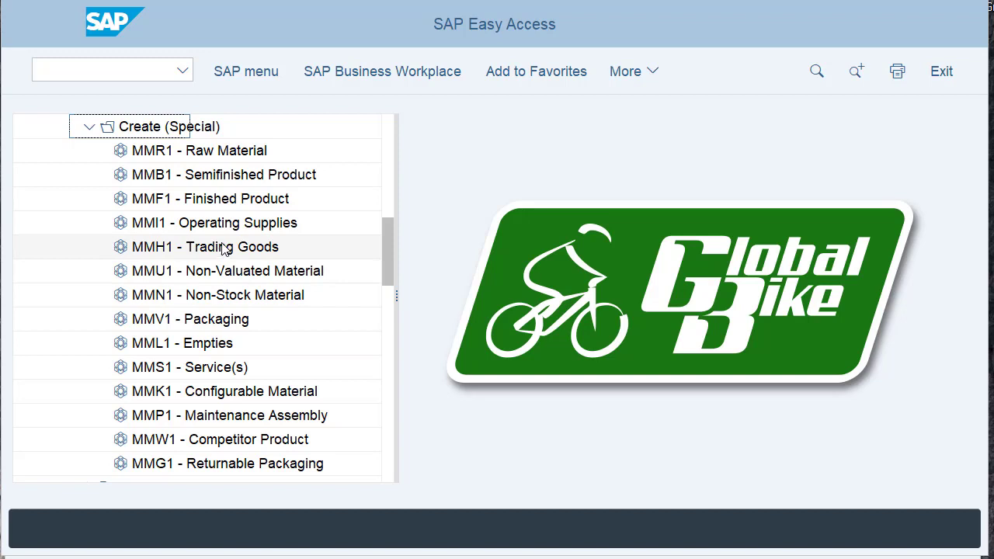
{"action": "left_click", "coordinate": [161, 250]}
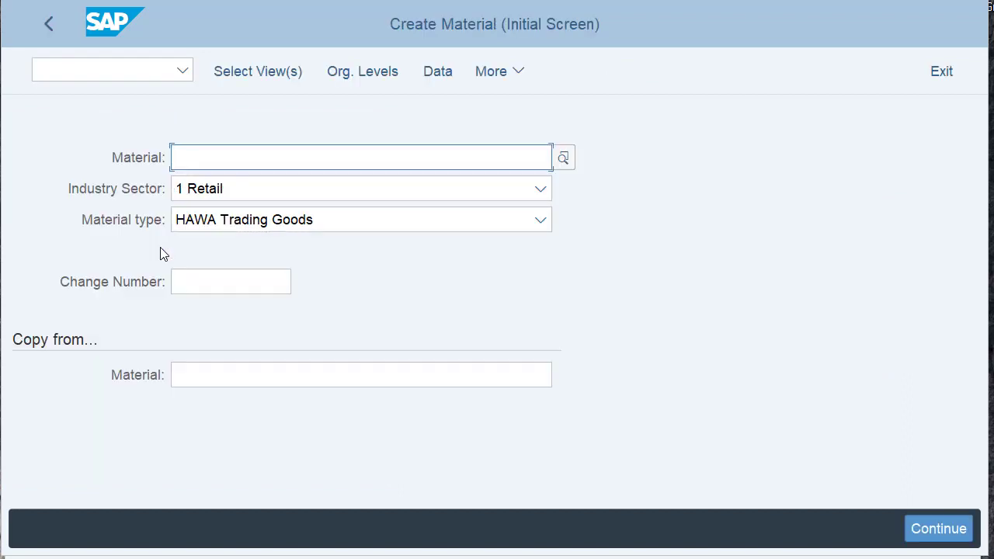
Enter CHLK1998 as the material number of the new material.
{"action": "type", "text": "CHLK"}
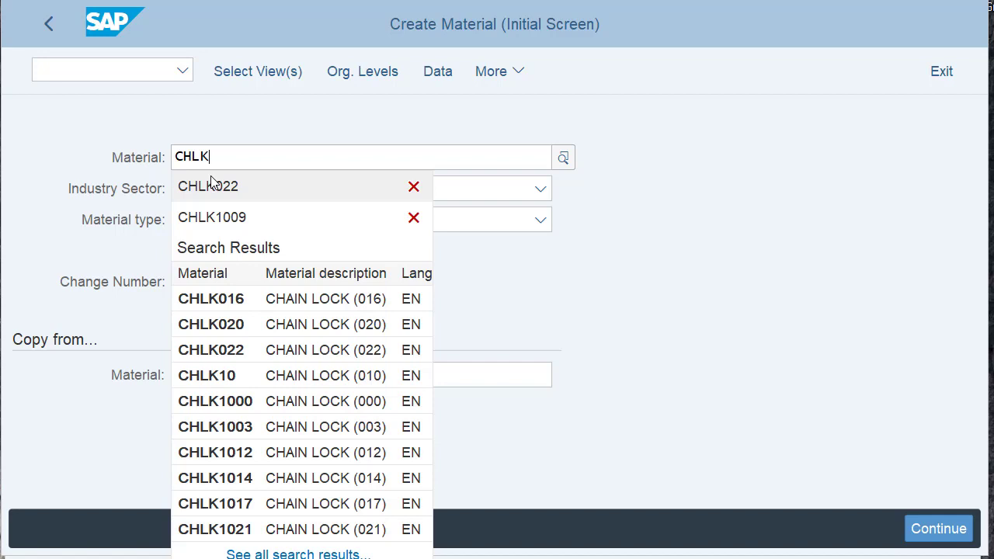
{"action": "type", "text": "1008"}
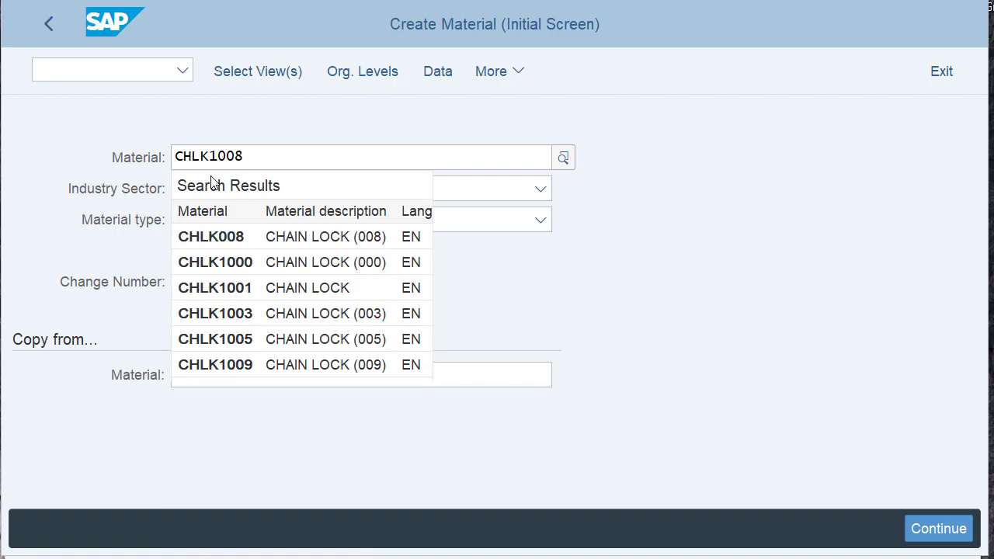
{"action": "key", "text": "BackSpace"}
{"action": "key", "text": "BackSpace"}
{"action": "key", "text": "BackSpace"}
{"action": "type", "text": "9989"}
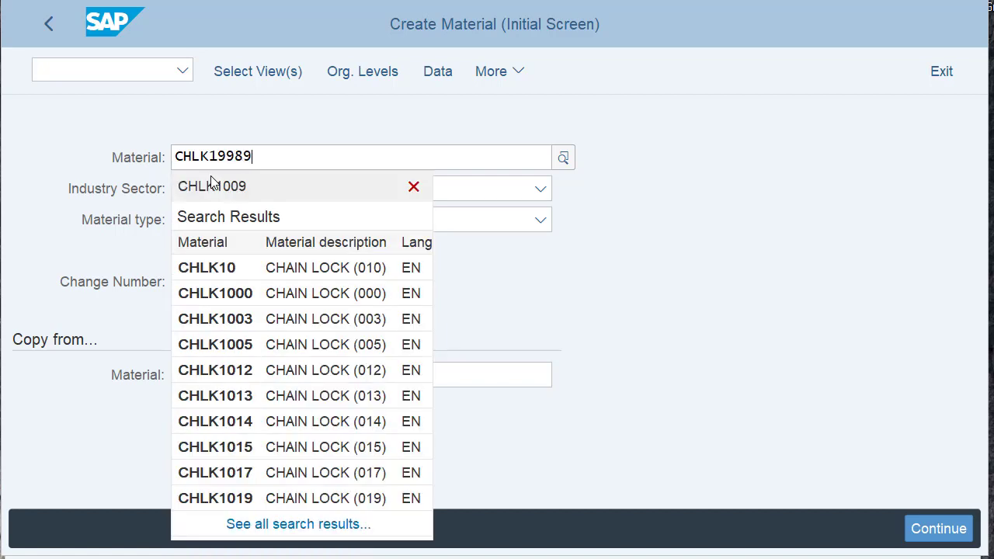
{"action": "key", "text": "BackSpace"}
{"action": "key", "text": "Tab"}
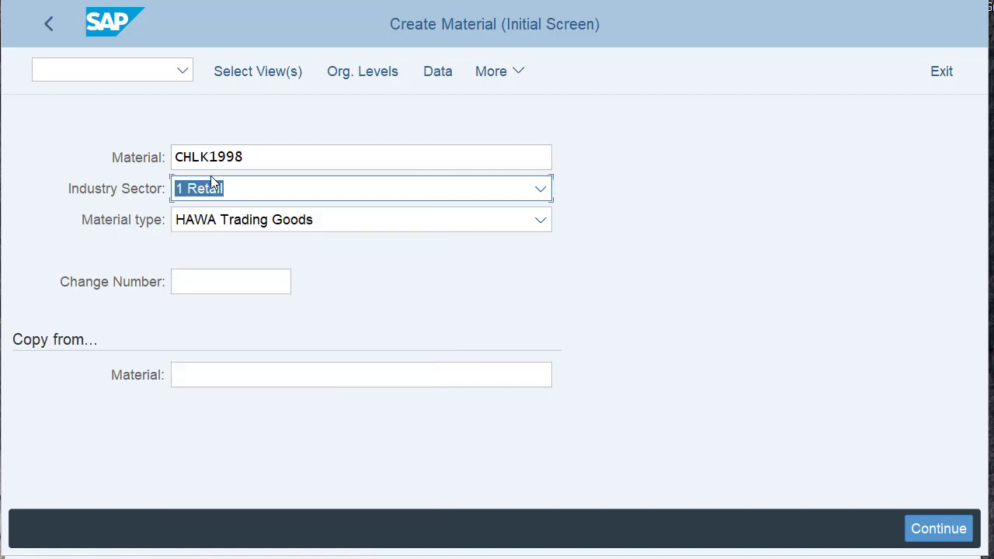
Choose industry sector 1 Retail and material type HAWA Trading Goods, and continue to the view selection.
{"action": "left_click", "coordinate": [264, 195]}
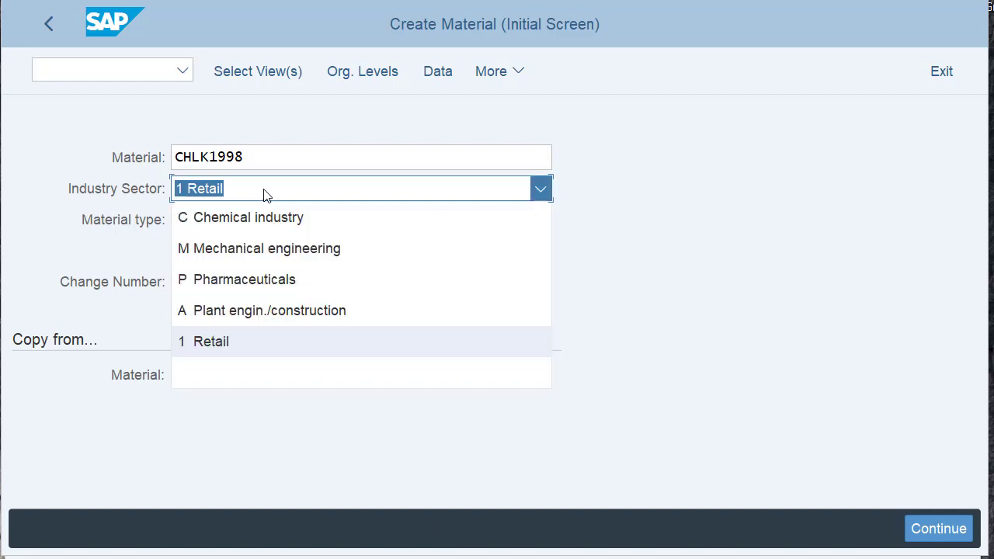
{"action": "left_click", "coordinate": [247, 344]}
{"action": "left_click", "coordinate": [239, 225]}
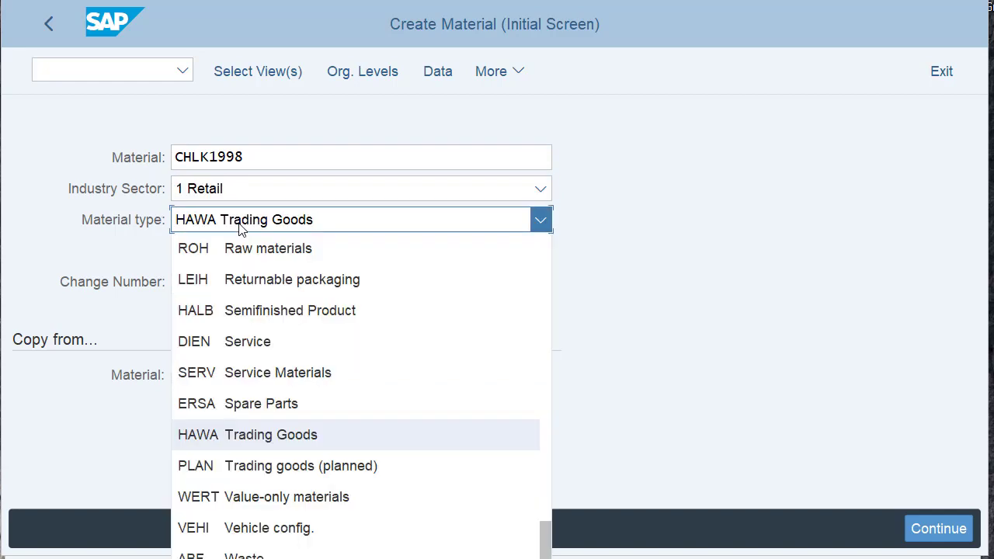
{"action": "left_click", "coordinate": [256, 433]}
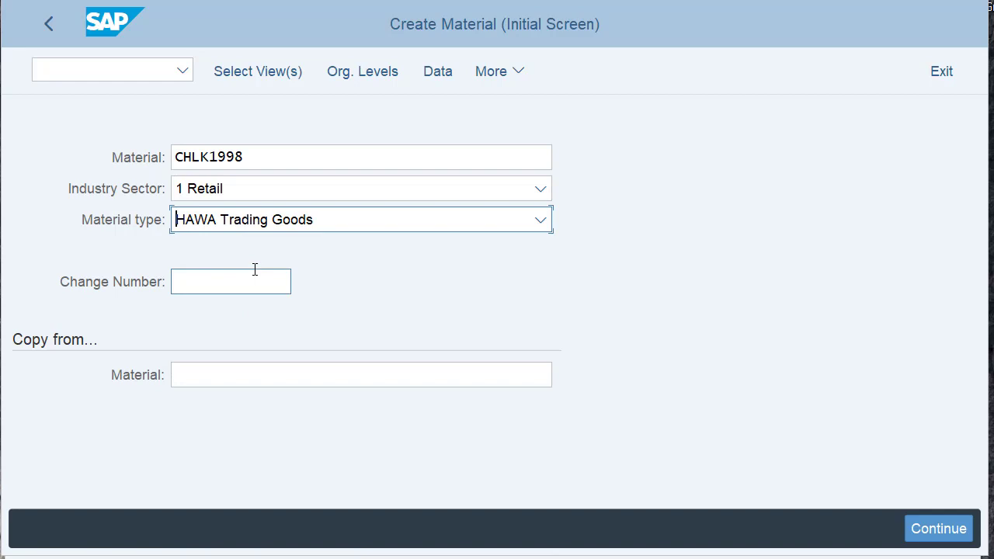
{"action": "left_click", "coordinate": [955, 535]}
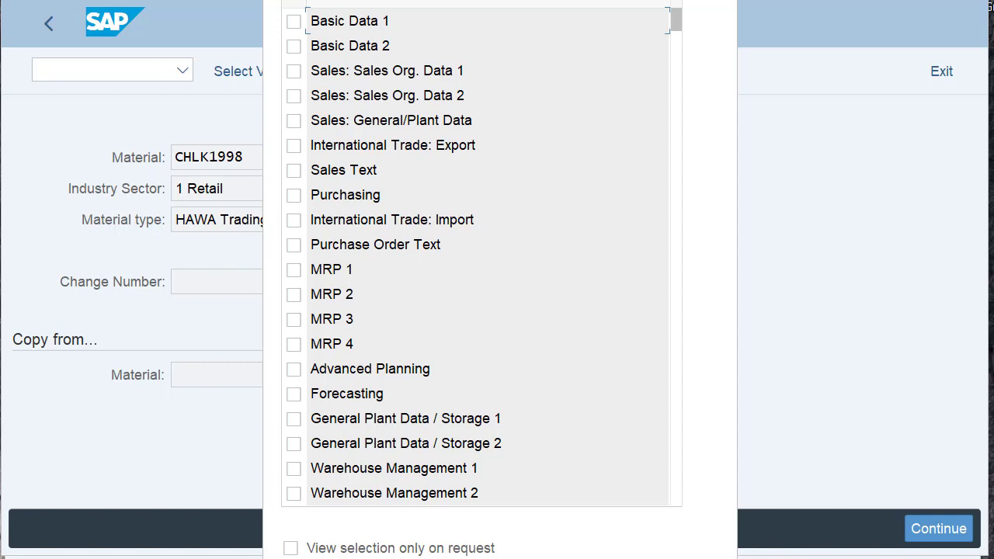
Select the views Basic Data 1, Sales Org. Data 1, Sales Org. Data 2, Sales General/Plant Data and Purchasing.
{"action": "left_click", "coordinate": [294, 21]}
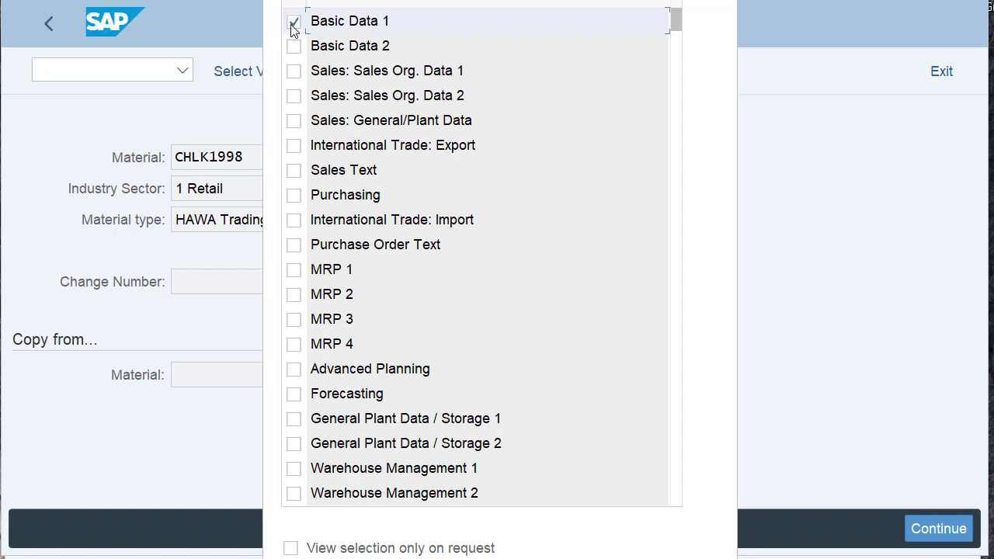
{"action": "left_click", "coordinate": [293, 71]}
{"action": "left_click", "coordinate": [294, 96]}
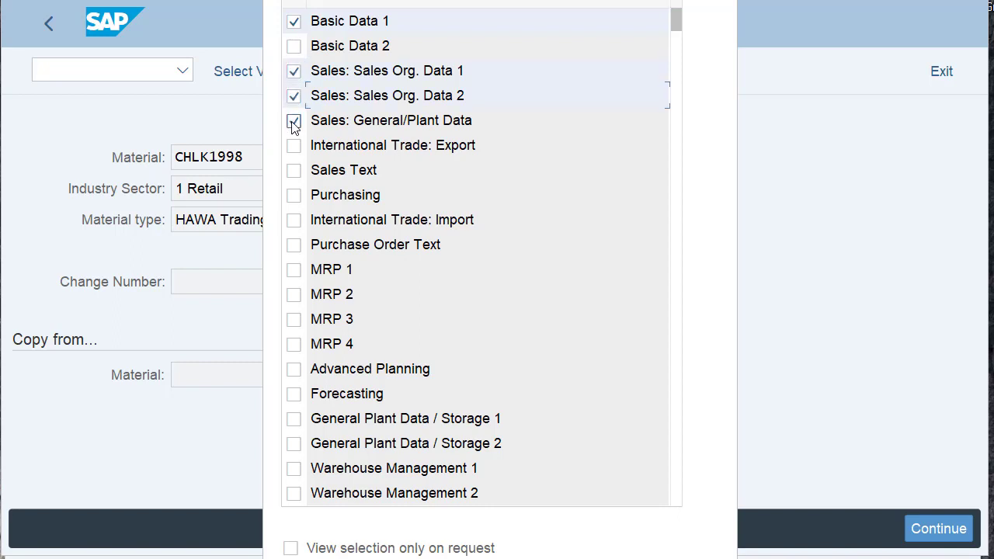
{"action": "left_click", "coordinate": [293, 122]}
{"action": "left_click", "coordinate": [294, 198]}
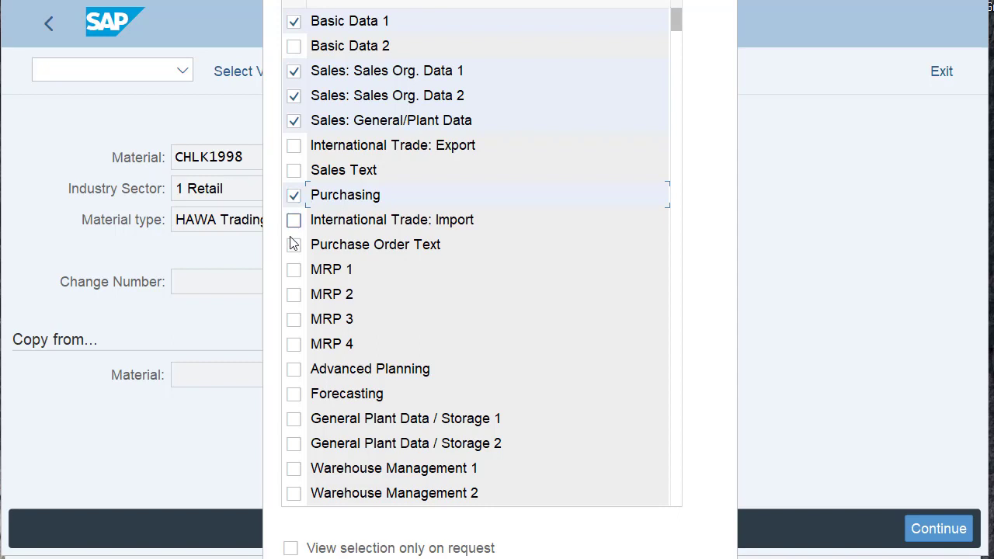
Add the MRP 1, MRP 2, MRP 3, General Plant Data / Storage 1 and Accounting 1 views to the selection.
{"action": "left_click", "coordinate": [294, 270]}
{"action": "left_click", "coordinate": [293, 296]}
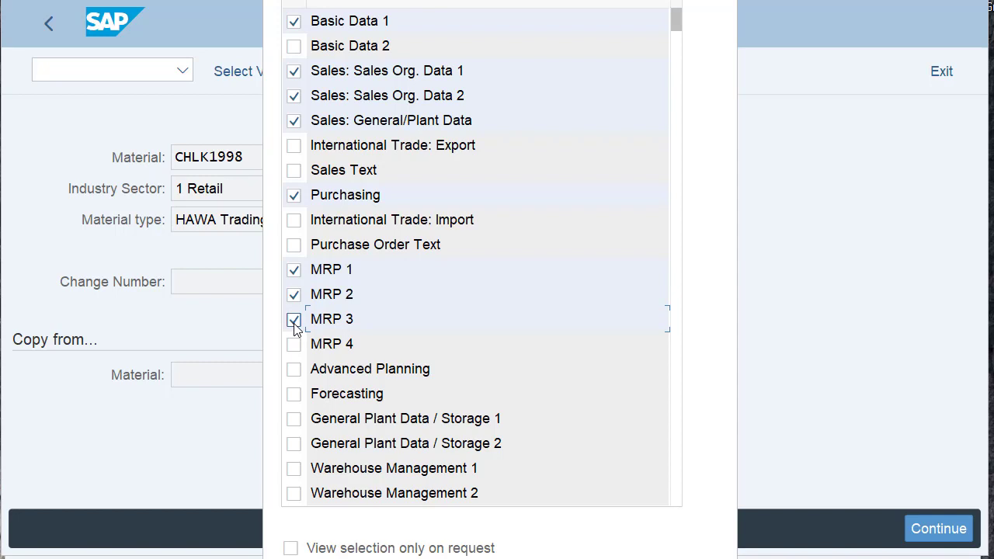
{"action": "left_click", "coordinate": [294, 420]}
{"action": "scroll", "coordinate": [551, 355], "scroll_direction": "down", "scroll_amount": 2}
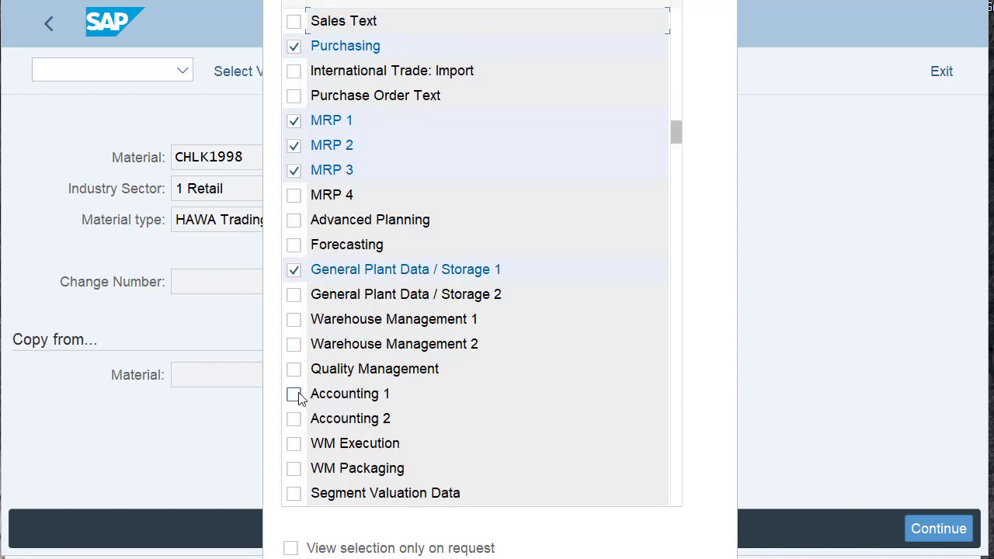
{"action": "left_click", "coordinate": [295, 394]}
Enable the option to create the selected views and confirm the view selection.
{"action": "scroll", "coordinate": [483, 357], "scroll_direction": "up", "scroll_amount": 1}
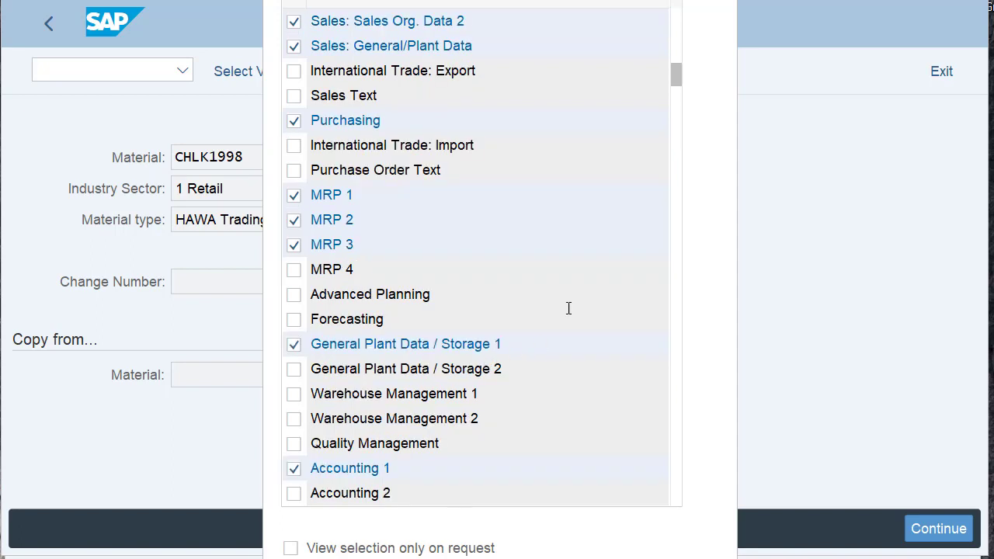
{"action": "scroll", "coordinate": [568, 308], "scroll_direction": "up", "scroll_amount": 2}
{"action": "scroll", "coordinate": [312, 20], "scroll_direction": "down", "scroll_amount": 1}
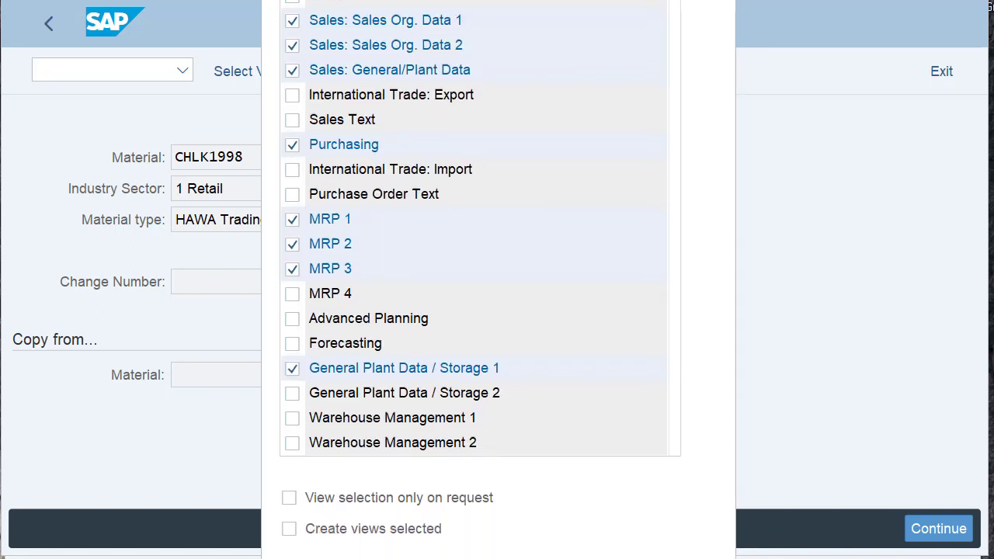
{"action": "scroll", "coordinate": [475, 311], "scroll_direction": "down", "scroll_amount": 1}
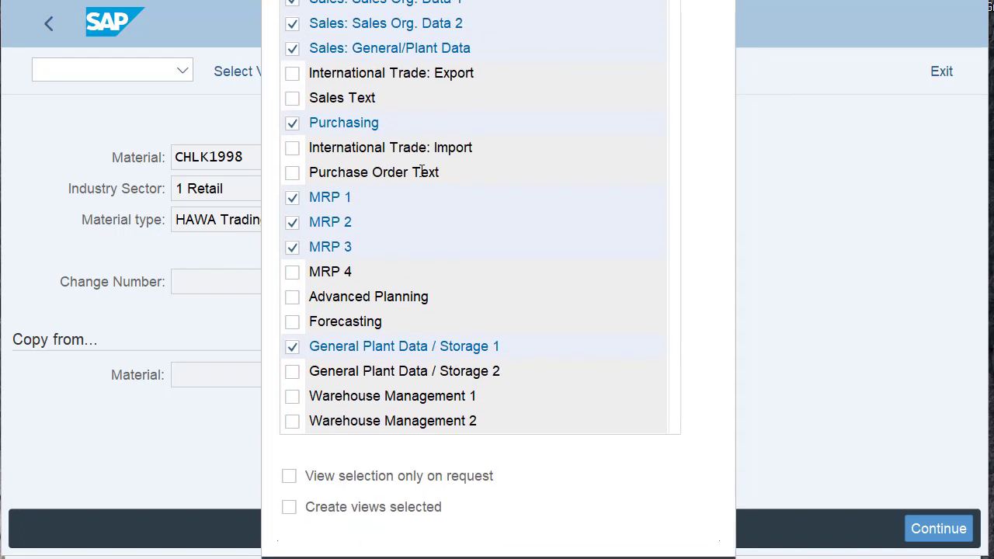
{"action": "left_click", "coordinate": [289, 509]}
{"action": "key", "text": "Return"}
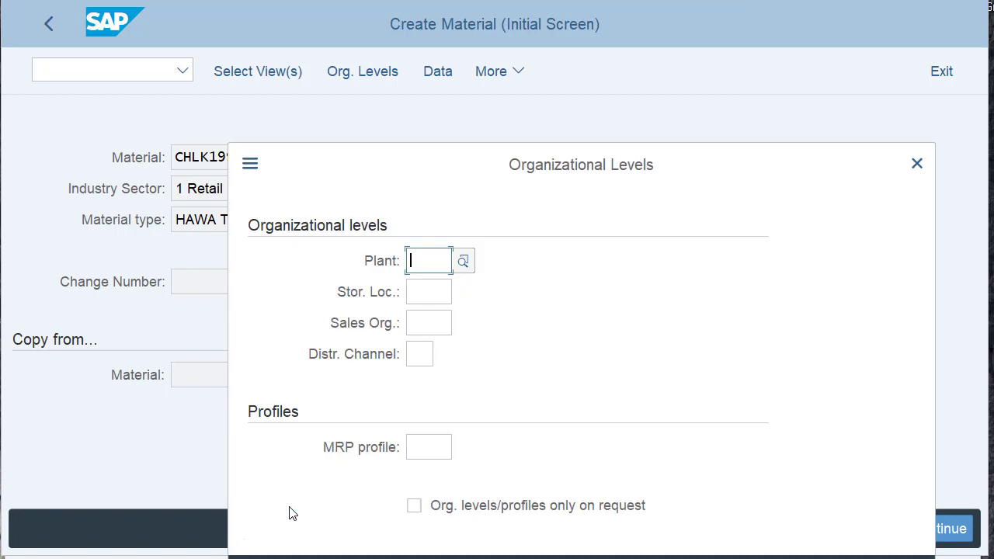
Set the sales organization to UE00 and the distribution channel to WH in the organizational levels.
{"action": "left_click_drag", "start_coordinate": [427, 170], "coordinate": [369, 100]}
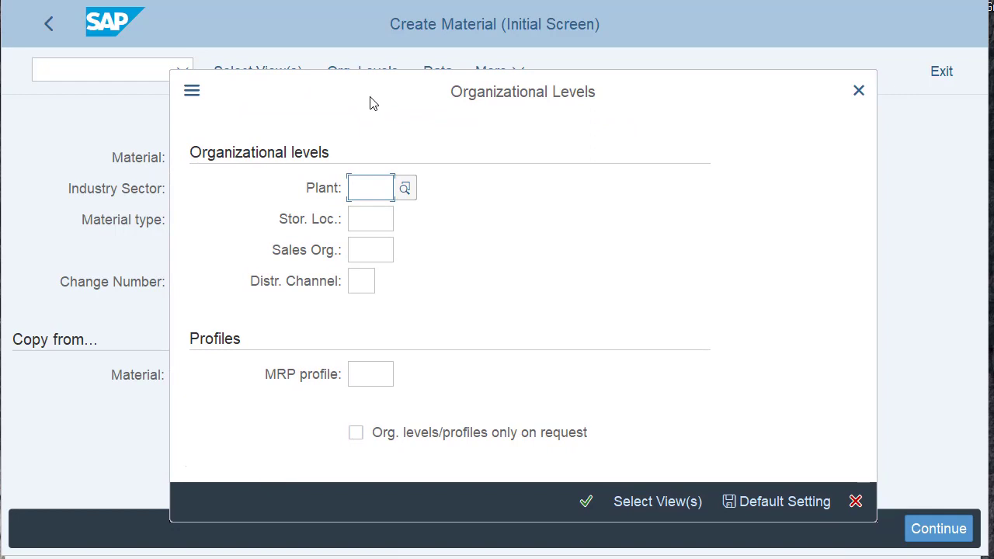
{"action": "left_click", "coordinate": [379, 253]}
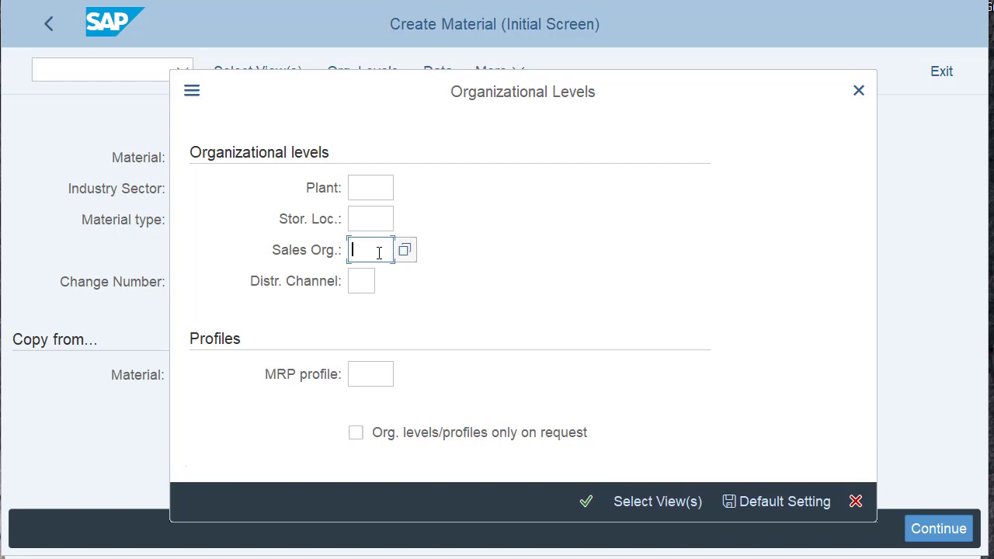
{"action": "type", "text": "UE00"}
{"action": "left_click", "coordinate": [360, 282]}
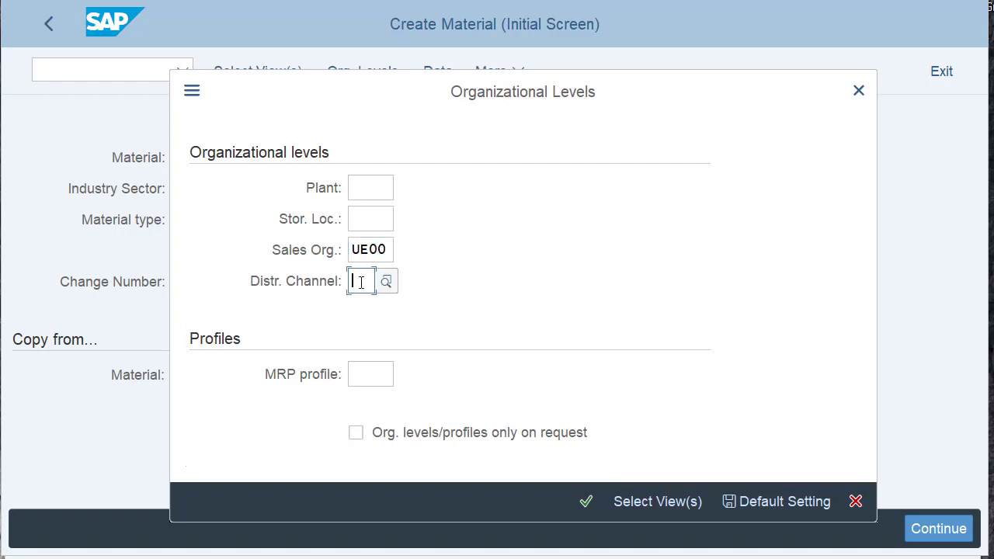
{"action": "type", "text": "WH"}
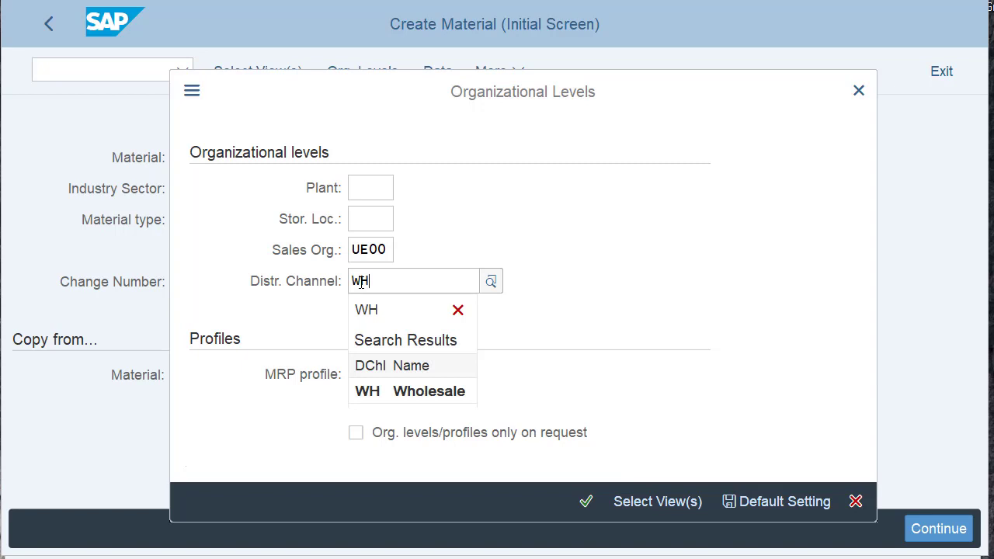
{"action": "left_click", "coordinate": [428, 215]}
Set the plant to MI00 and the storage location to TG00, then confirm the organizational levels.
{"action": "left_click", "coordinate": [376, 186]}
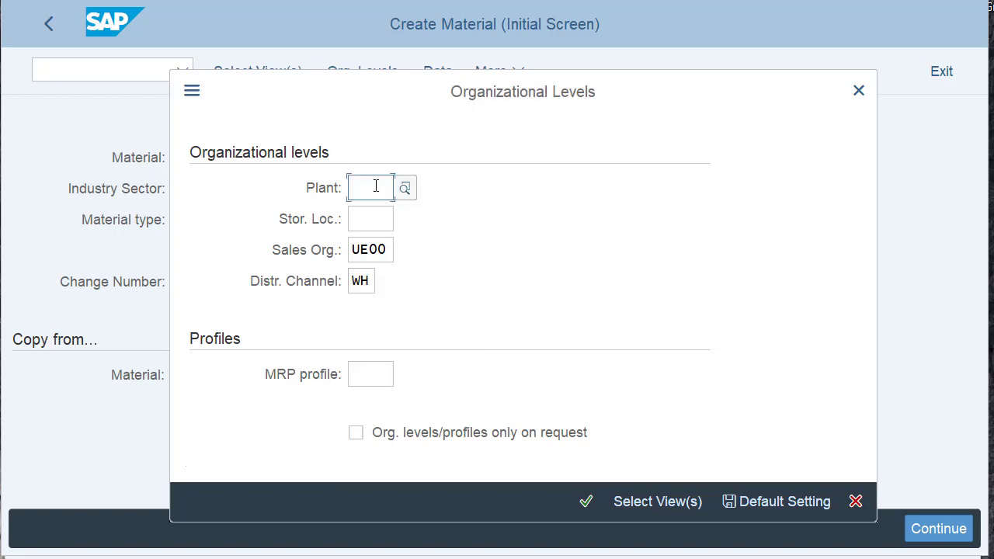
{"action": "type", "text": "MI00"}
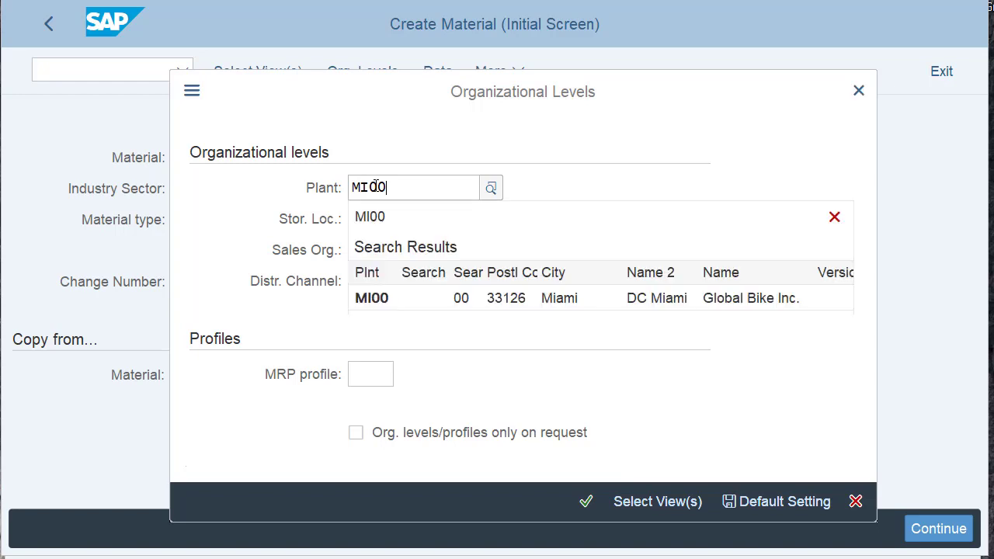
{"action": "left_click", "coordinate": [370, 217]}
{"action": "left_click", "coordinate": [371, 217]}
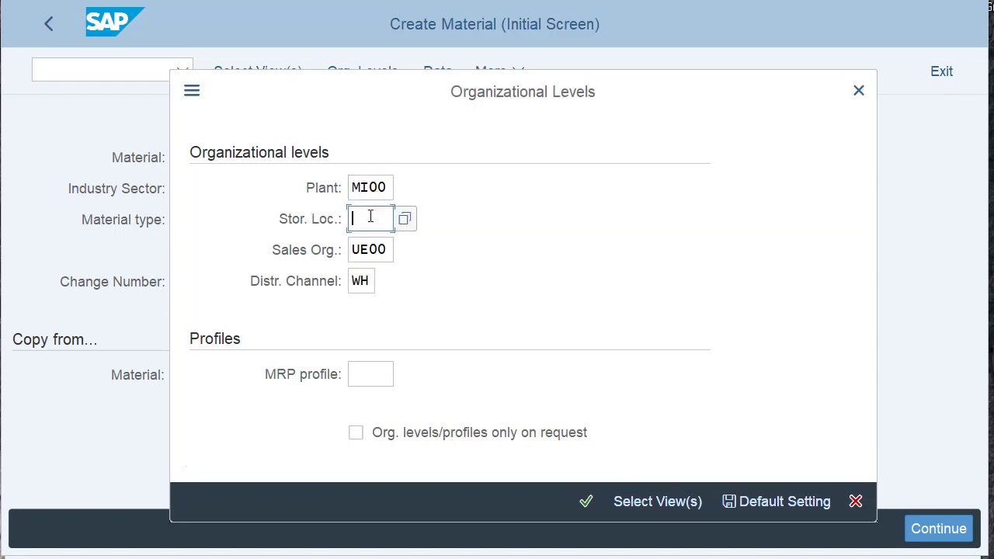
{"action": "type", "text": "TG00"}
{"action": "left_click", "coordinate": [585, 503]}
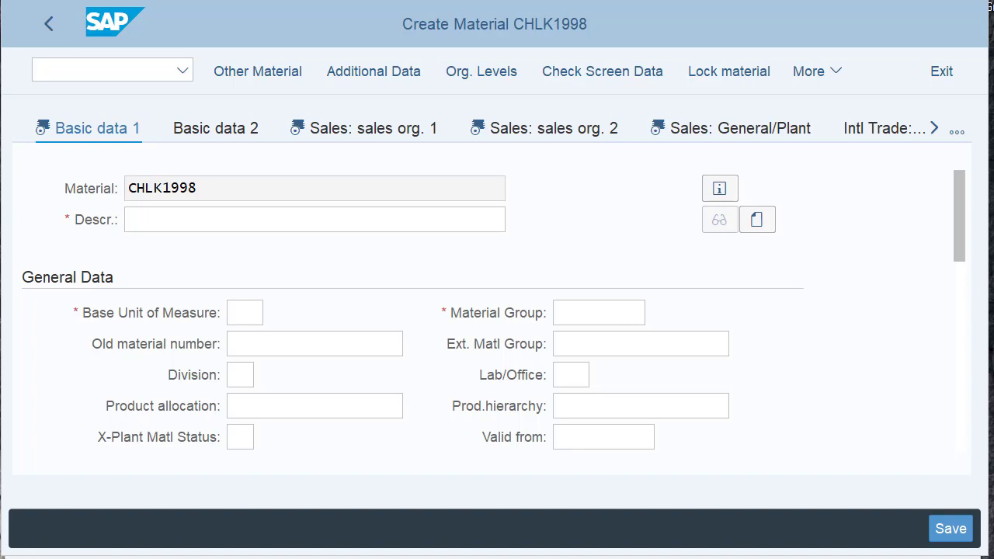
Enter CHAIN LOCK 998 as the description of material CHLK1998.
{"action": "left_click", "coordinate": [246, 223]}
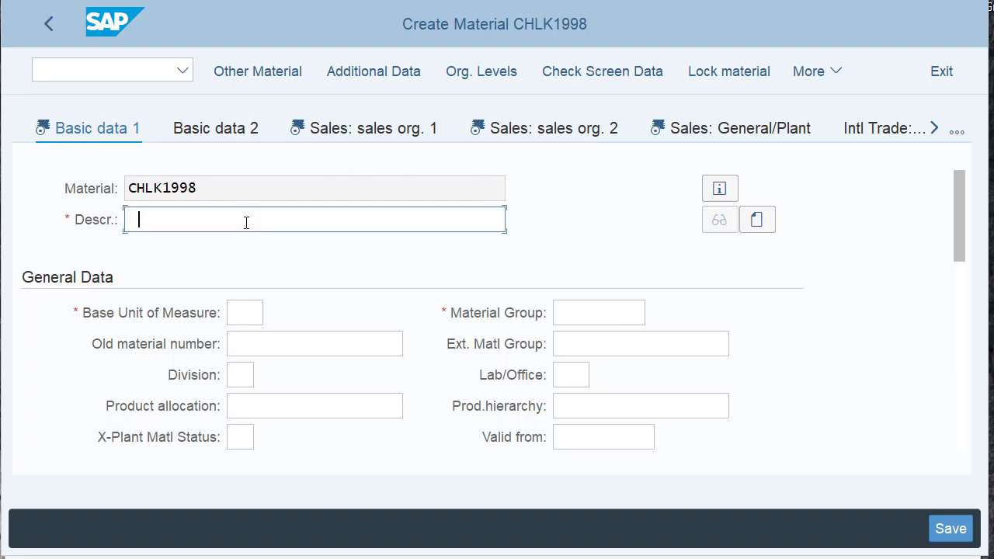
{"action": "type", "text": "CHAIN"}
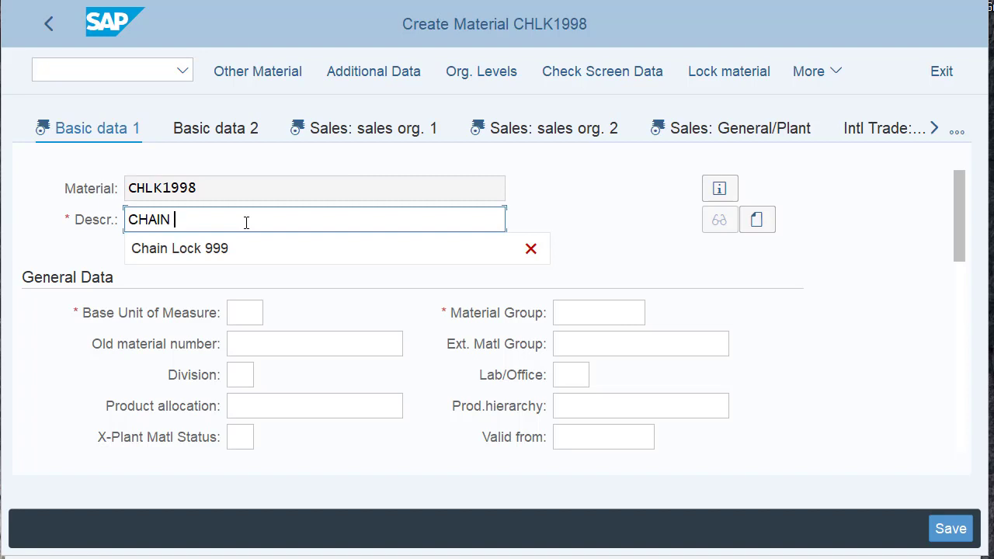
{"action": "type", "text": " LOCK 998"}
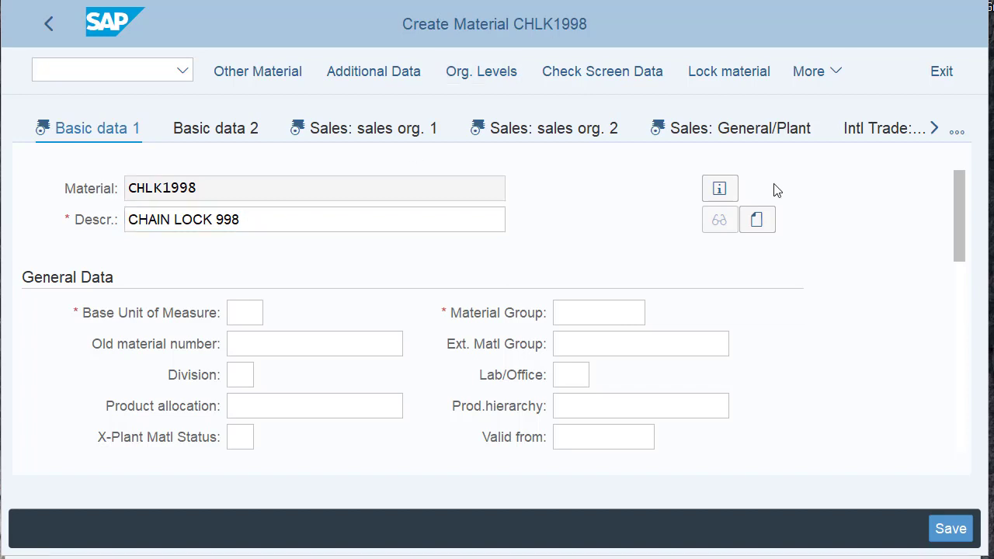
Set the base unit of measure to EA (each) from the list of commercial units.
{"action": "left_click", "coordinate": [243, 313]}
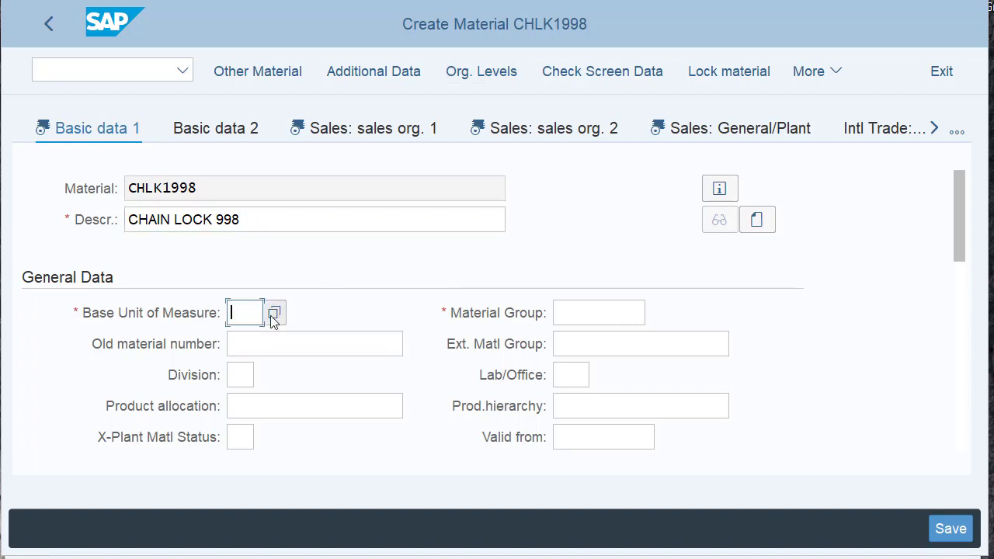
{"action": "left_click", "coordinate": [274, 314]}
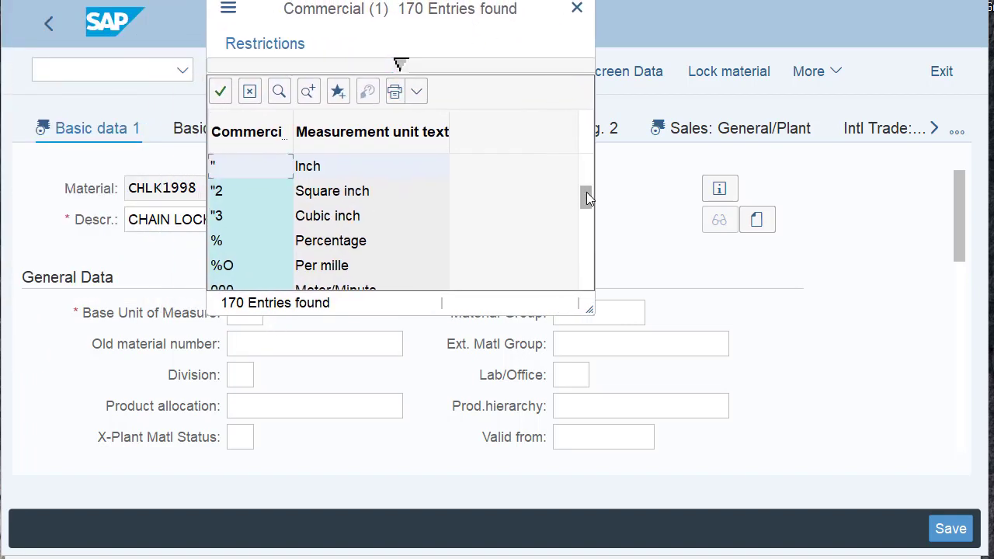
{"action": "scroll", "coordinate": [520, 235], "scroll_direction": "down", "scroll_amount": 10}
{"action": "scroll", "coordinate": [511, 234], "scroll_direction": "up", "scroll_amount": 3}
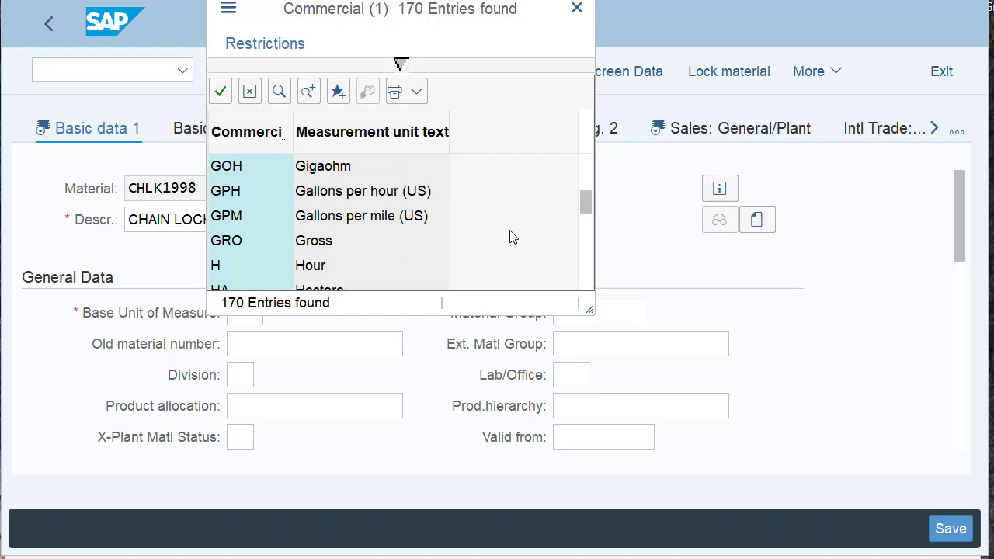
{"action": "scroll", "coordinate": [511, 237], "scroll_direction": "up", "scroll_amount": 6}
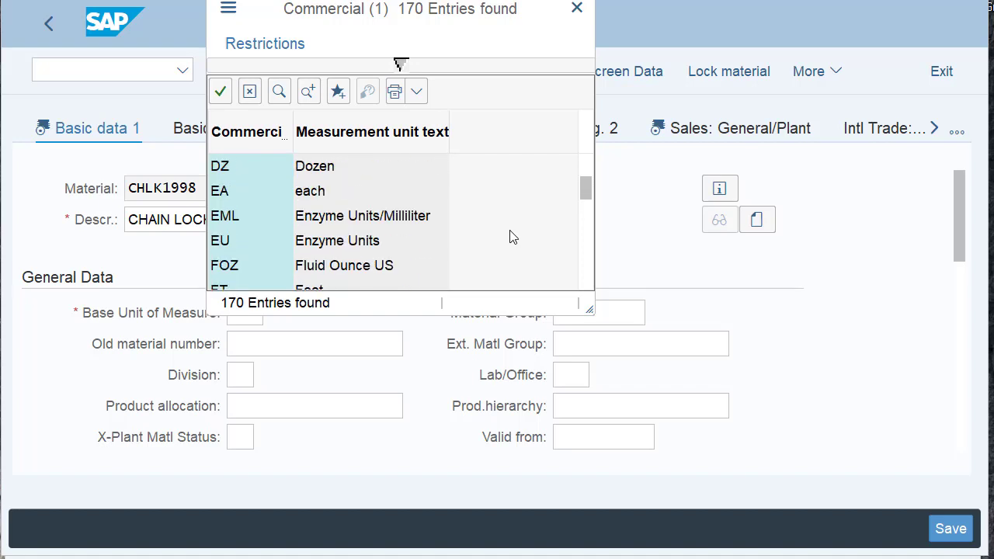
{"action": "double_click", "coordinate": [219, 191]}
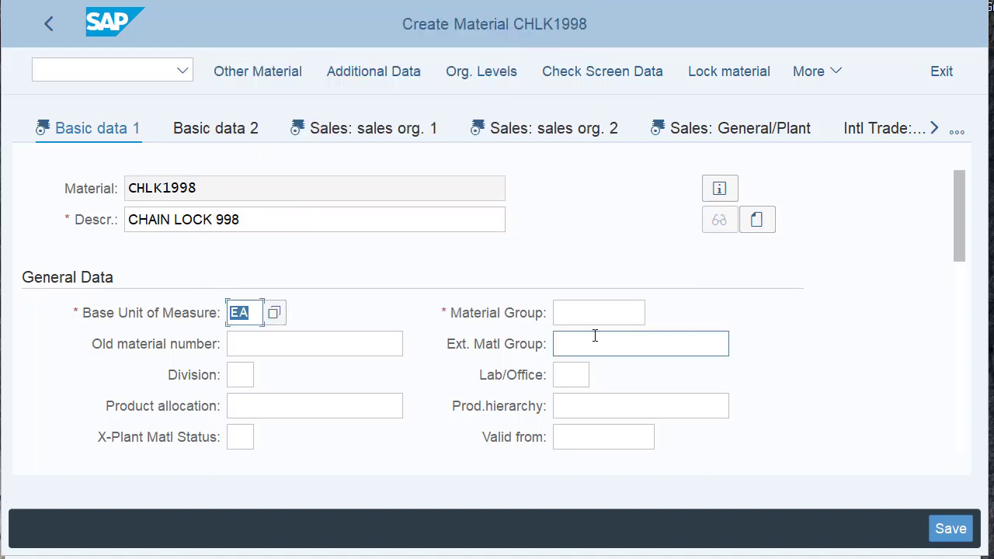
Set the material group to UTIL (Utilities) and the division to AS (Accessories) in the general data.
{"action": "left_click", "coordinate": [593, 317]}
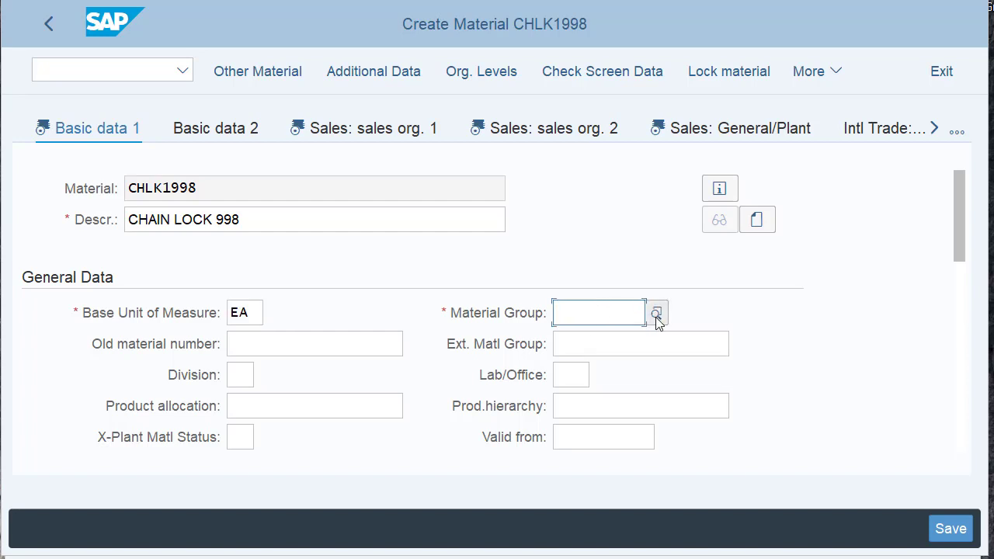
{"action": "left_click", "coordinate": [656, 315]}
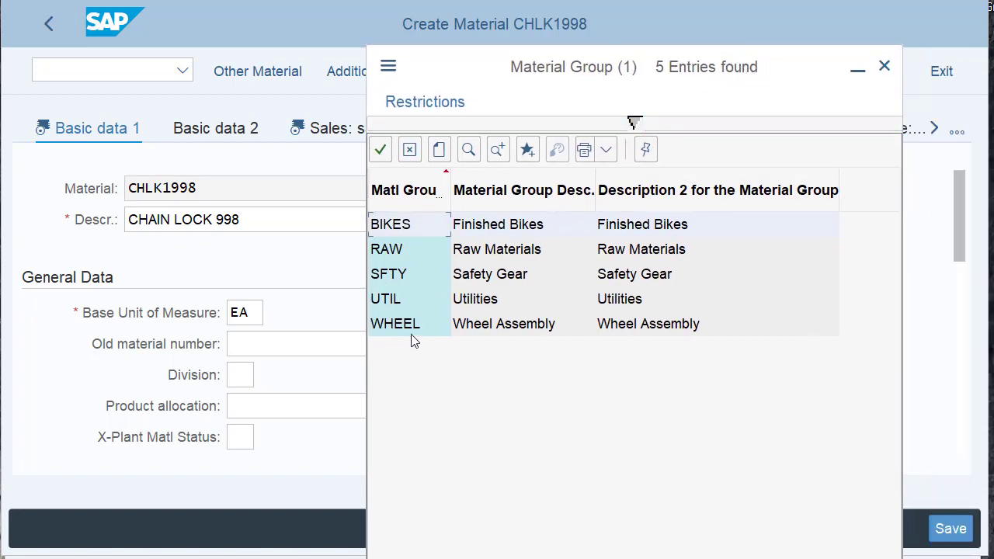
{"action": "double_click", "coordinate": [393, 307]}
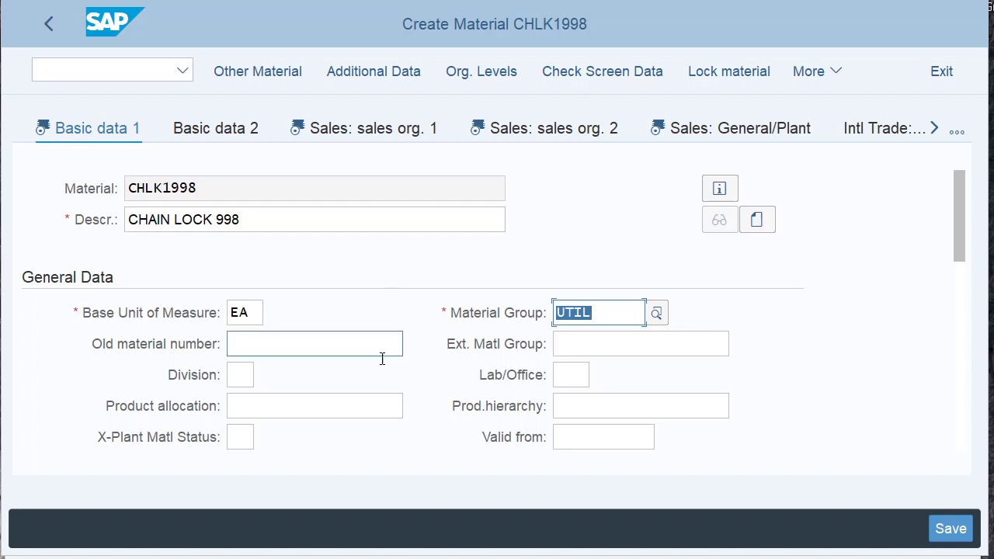
{"action": "left_click", "coordinate": [239, 375]}
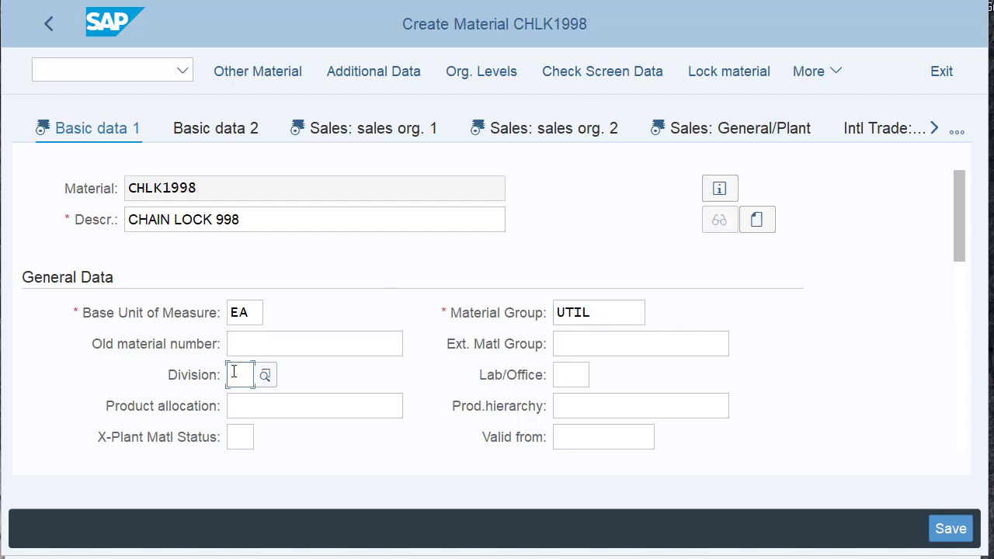
{"action": "left_click", "coordinate": [267, 379]}
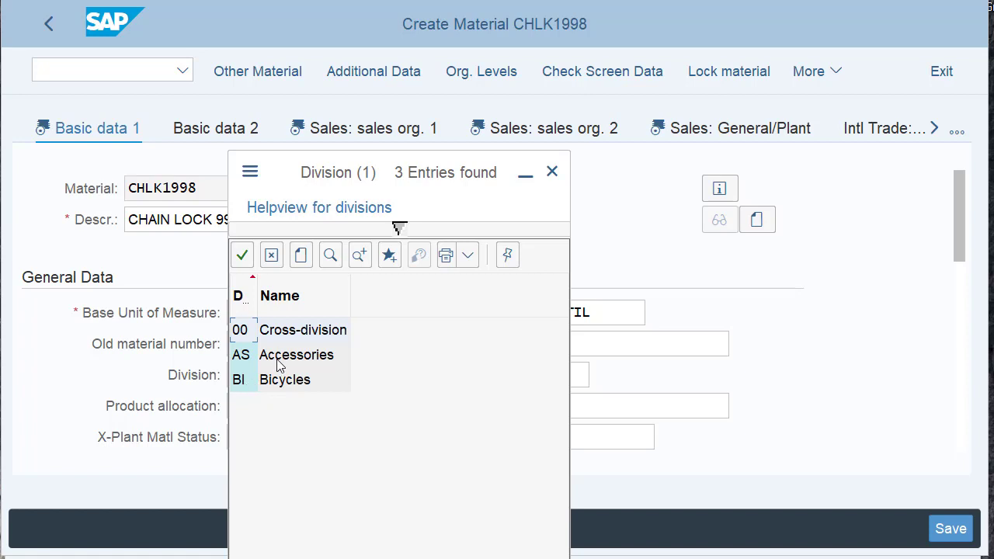
{"action": "left_click", "coordinate": [240, 355]}
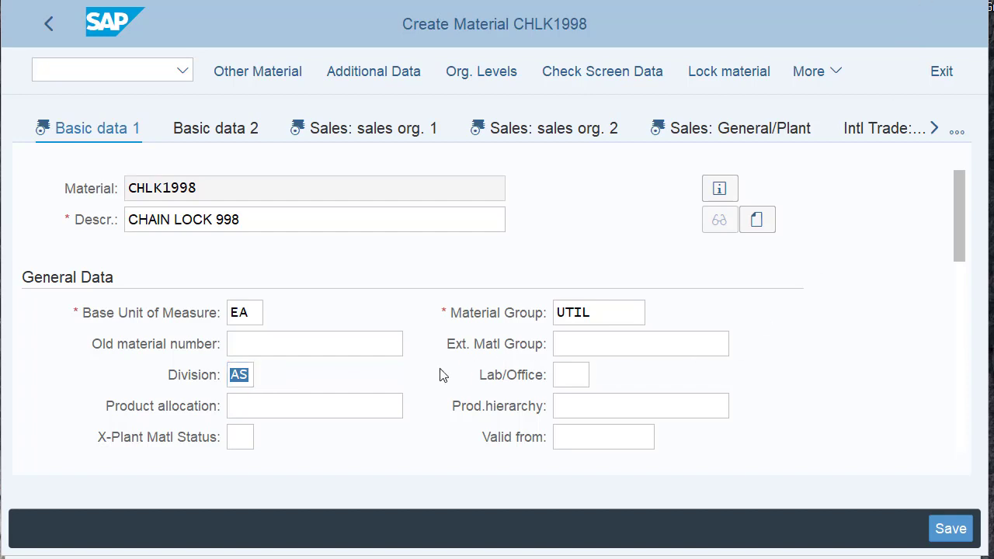
Enter a gross weight of 65 in the material's dimensions data.
{"action": "left_click", "coordinate": [436, 443]}
{"action": "scroll", "coordinate": [435, 443], "scroll_direction": "down", "scroll_amount": 2}
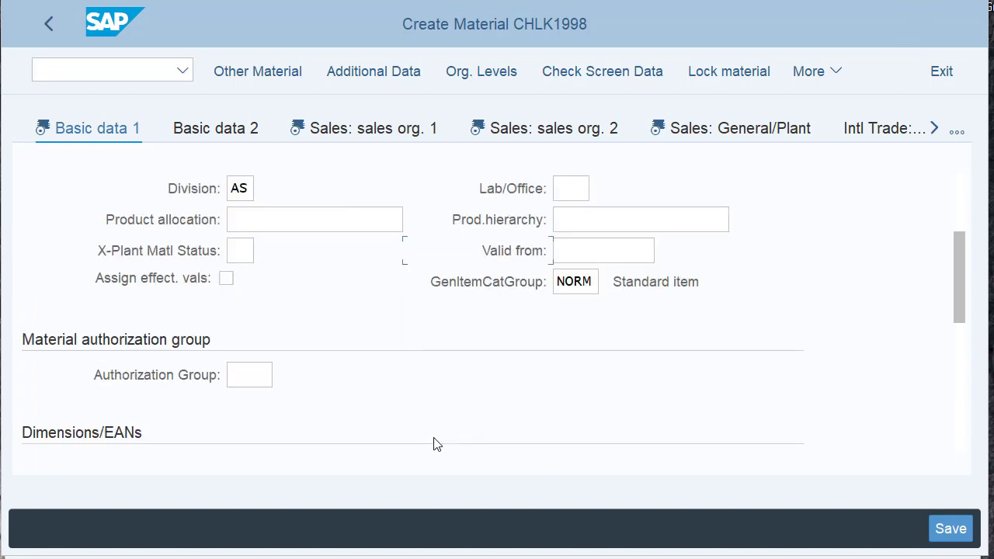
{"action": "scroll", "coordinate": [436, 443], "scroll_direction": "down", "scroll_amount": 2}
{"action": "left_click", "coordinate": [284, 282]}
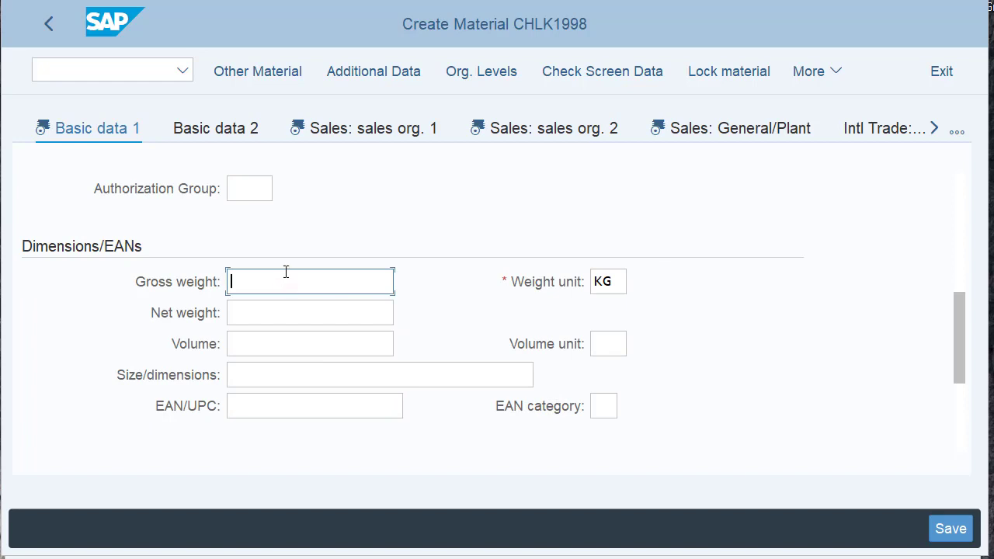
{"action": "type", "text": "65"}
Set the weight unit to OZ (Ounce) and continue to the first sales organization view.
{"action": "left_click", "coordinate": [618, 285]}
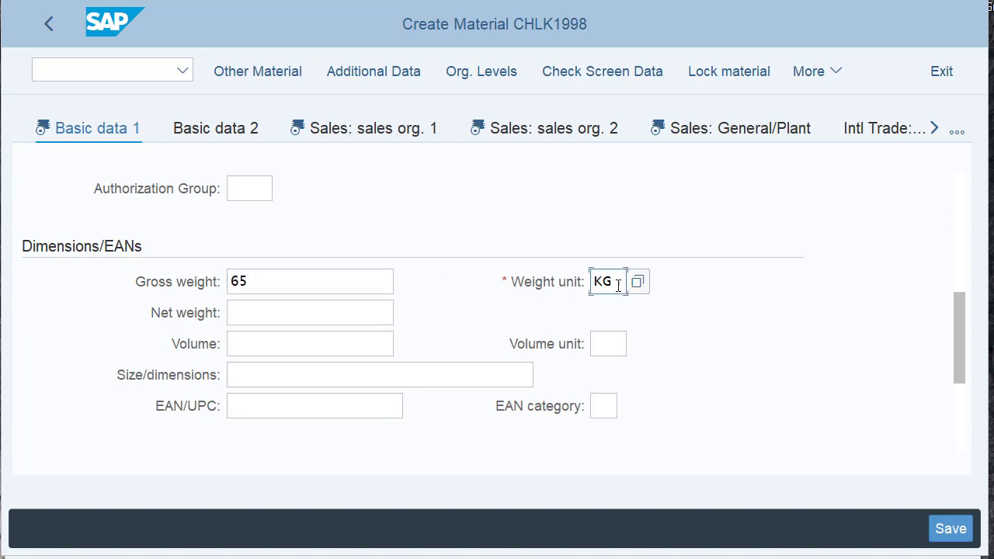
{"action": "left_click", "coordinate": [635, 287]}
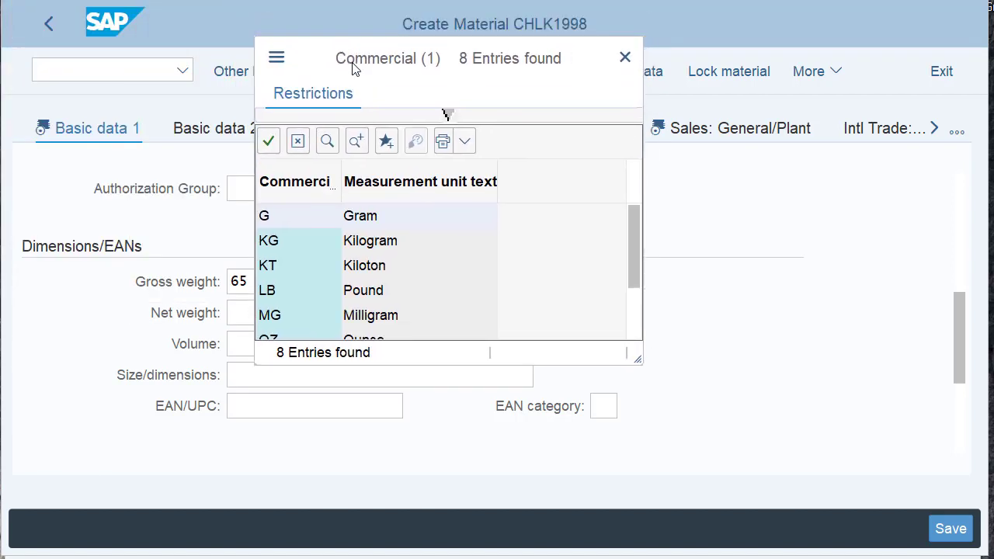
{"action": "scroll", "coordinate": [415, 247], "scroll_direction": "down", "scroll_amount": 2}
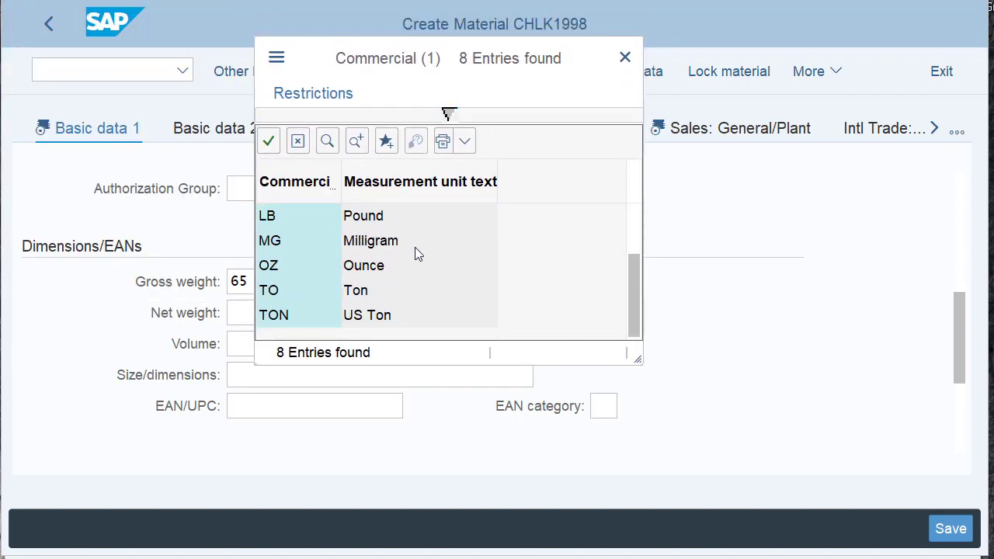
{"action": "left_click", "coordinate": [278, 265]}
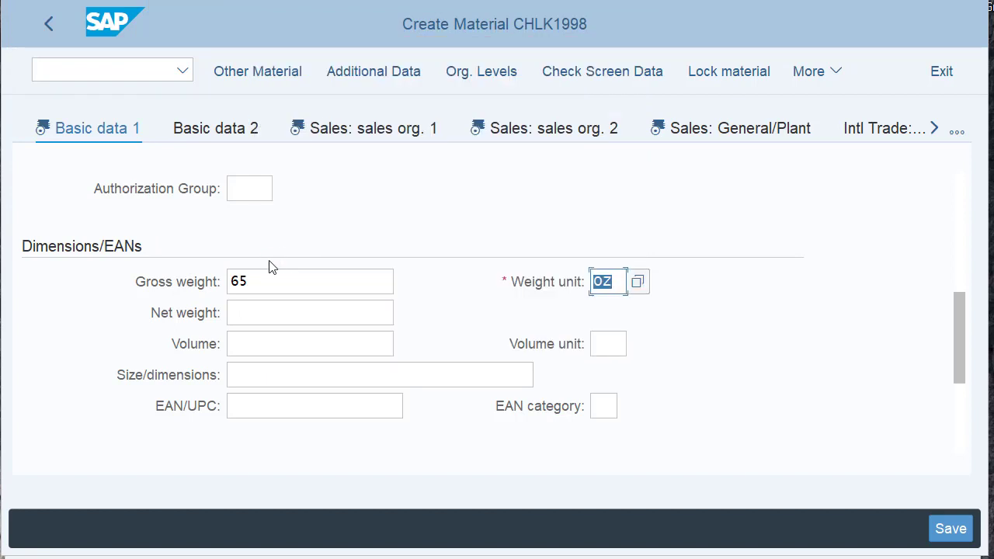
{"action": "left_click", "coordinate": [611, 281]}
{"action": "key", "text": "Return"}
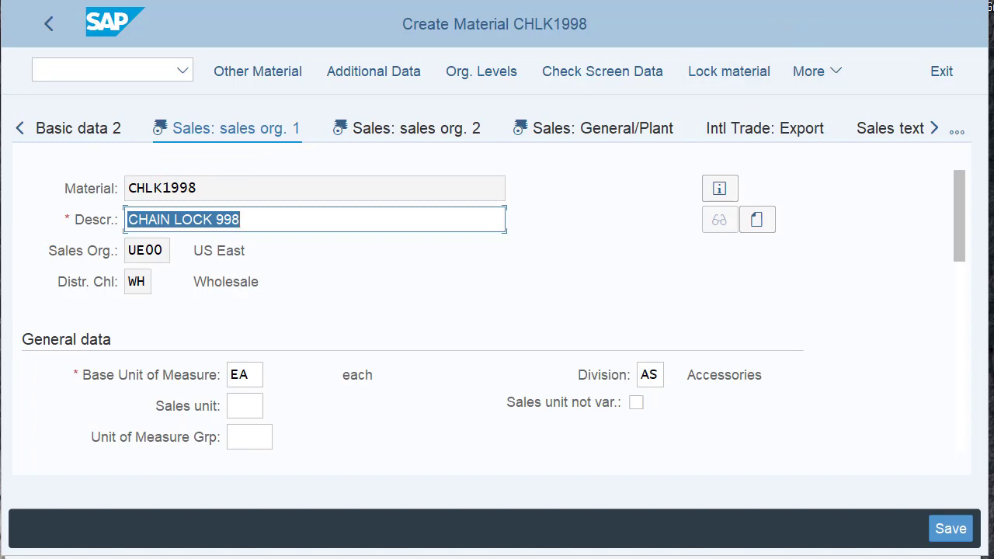
Set the delivering plant to MI00 in the sales organization's general data and confirm it.
{"action": "scroll", "coordinate": [497, 301], "scroll_direction": "down", "scroll_amount": 1}
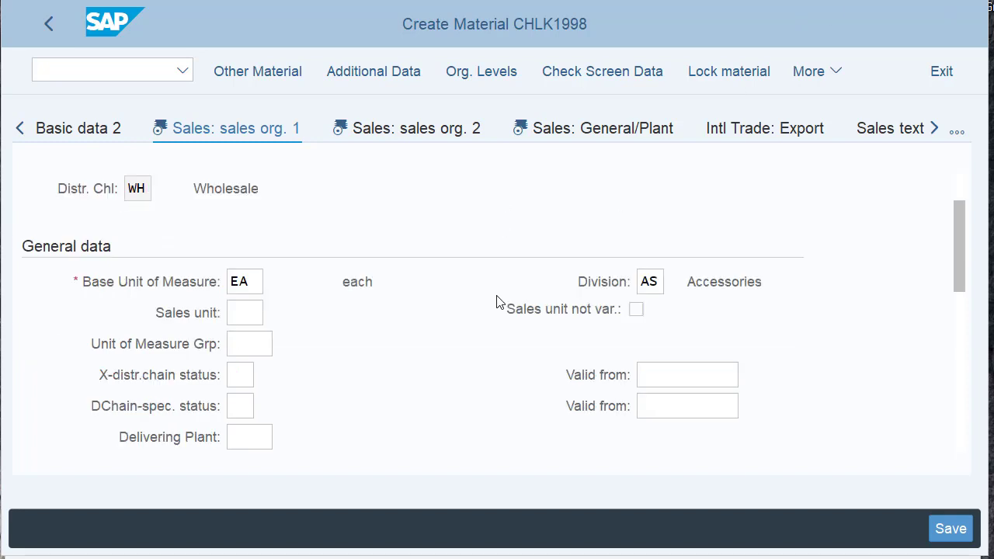
{"action": "left_click", "coordinate": [238, 437]}
{"action": "type", "text": "M"}
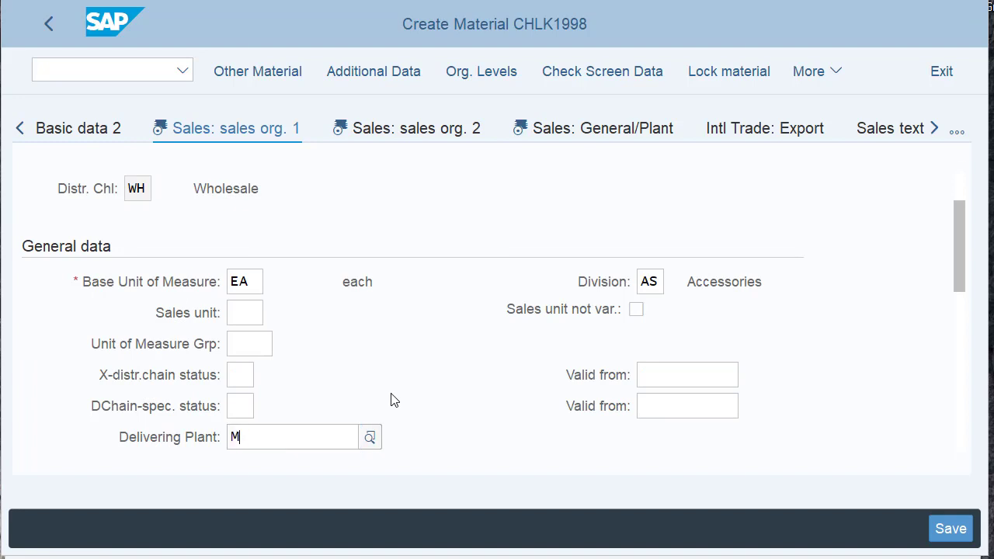
{"action": "type", "text": "I00"}
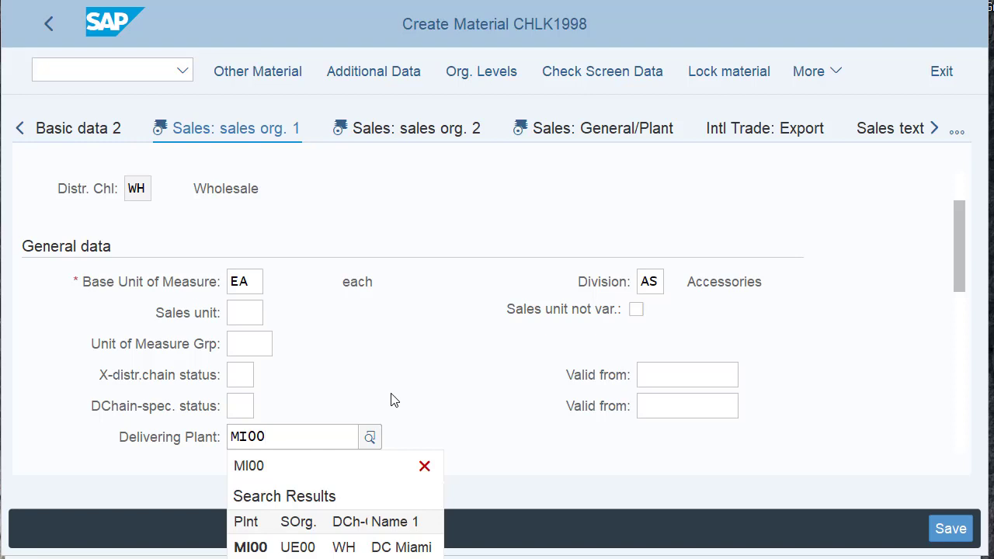
{"action": "key", "text": "Return"}
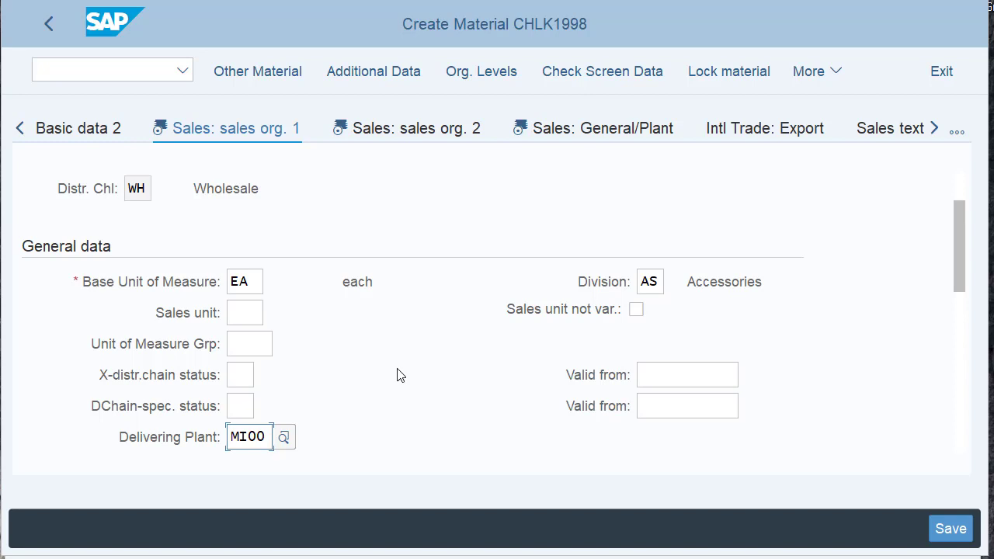
Set the tax classification to 0 for the tax jurisdiction code, county sales tax and city sales tax.
{"action": "scroll", "coordinate": [400, 374], "scroll_direction": "down", "scroll_amount": 5}
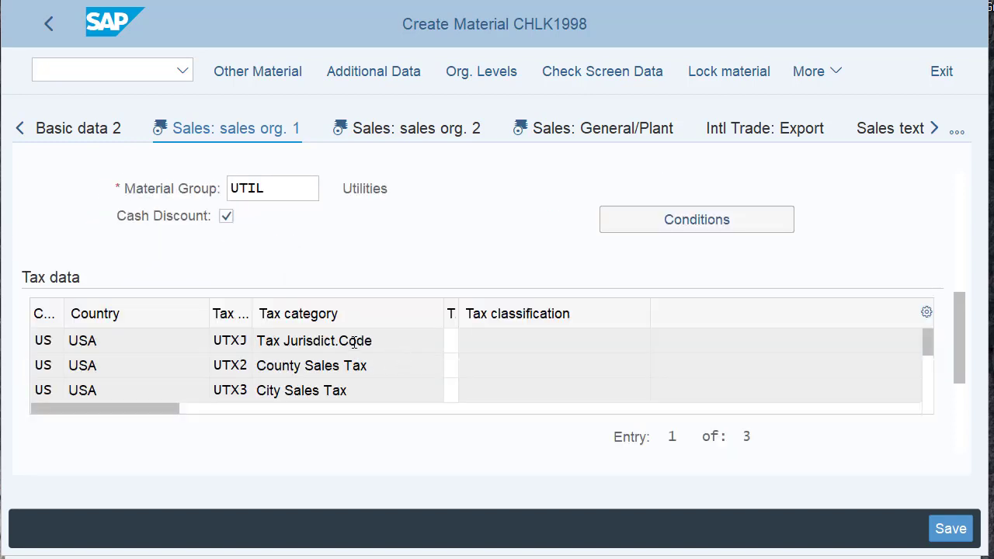
{"action": "left_click", "coordinate": [448, 340]}
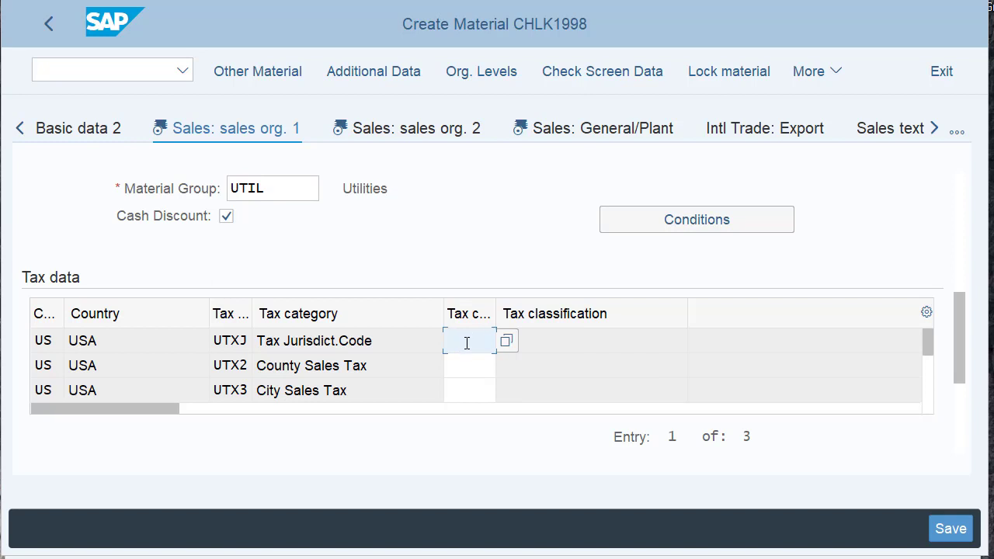
{"action": "type", "text": "0"}
{"action": "left_click", "coordinate": [477, 359]}
{"action": "type", "text": "0"}
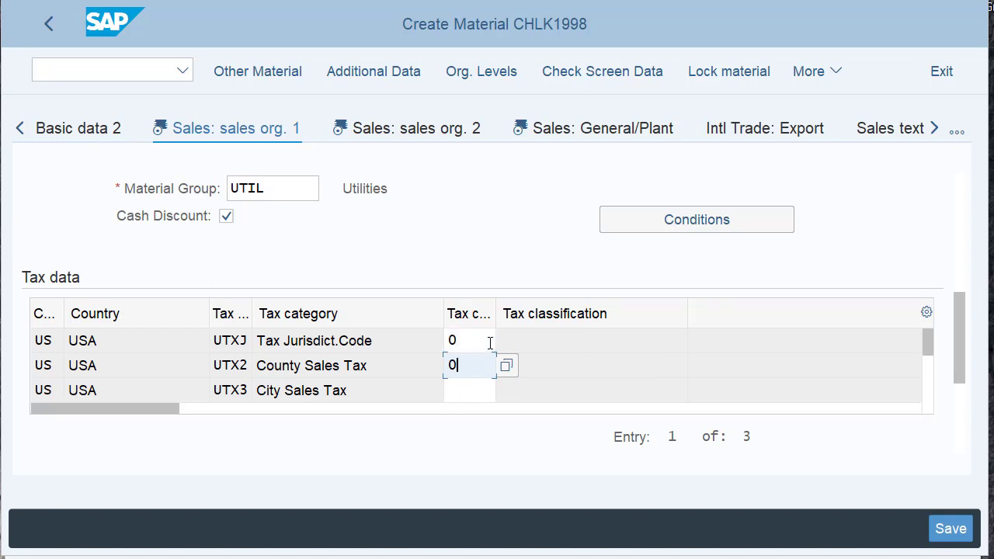
{"action": "left_click", "coordinate": [473, 390]}
{"action": "type", "text": "0"}
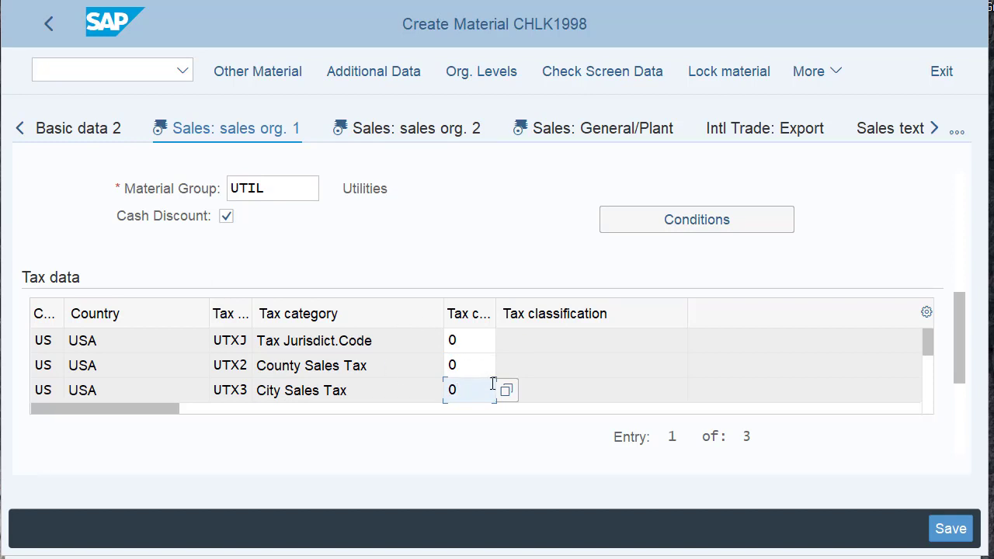
Open the material's price conditions and set the valid-to date to 12/31/2021.
{"action": "left_click", "coordinate": [710, 223]}
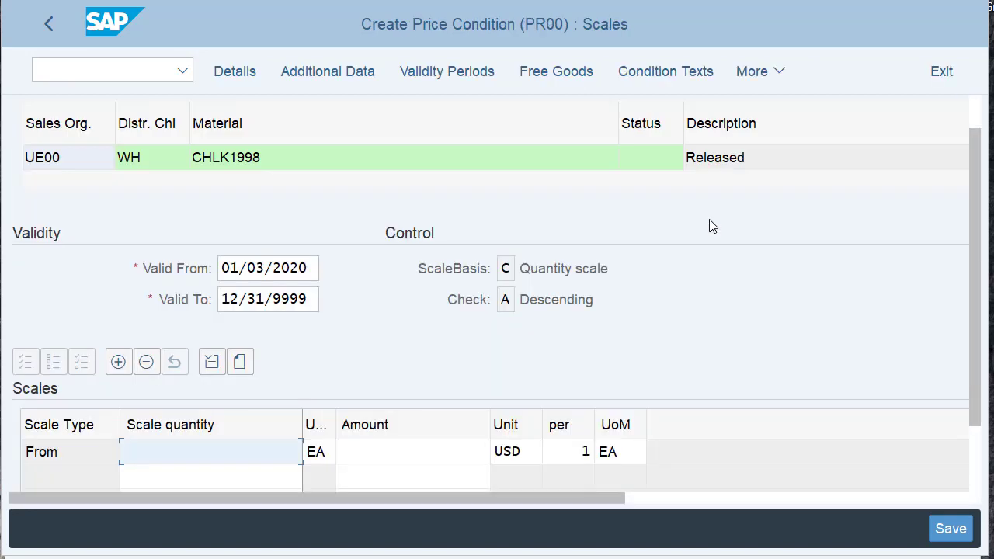
{"action": "double_click", "coordinate": [275, 300]}
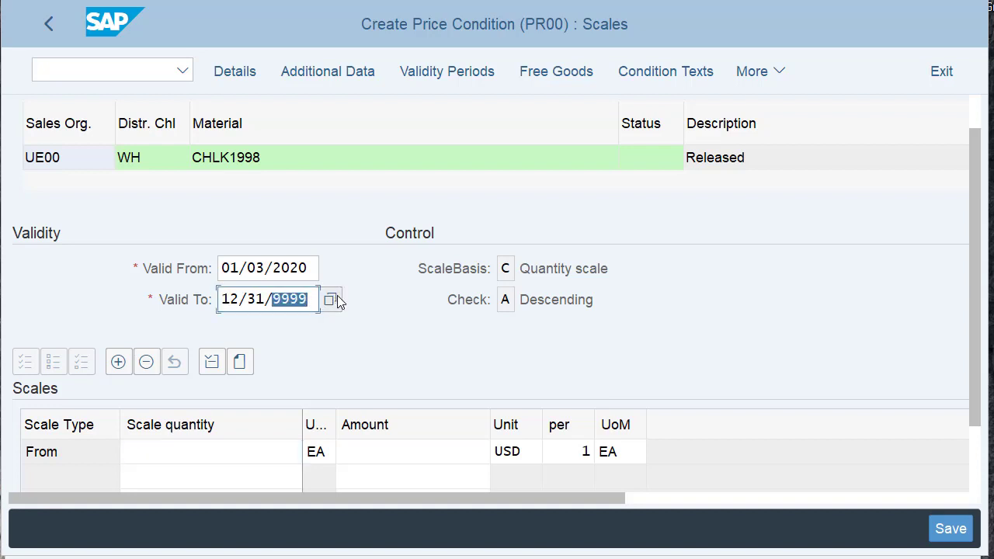
{"action": "type", "text": "2021"}
Enter a price scale from quantity 1 with an amount of 69 USD and confirm the entry.
{"action": "scroll", "coordinate": [450, 369], "scroll_direction": "down", "scroll_amount": 1}
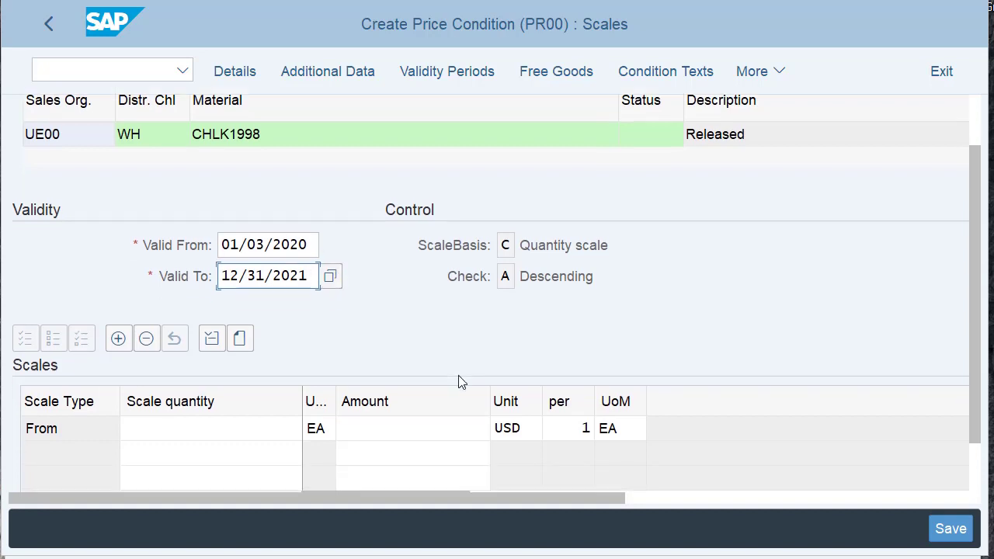
{"action": "left_click", "coordinate": [237, 424]}
{"action": "type", "text": "1"}
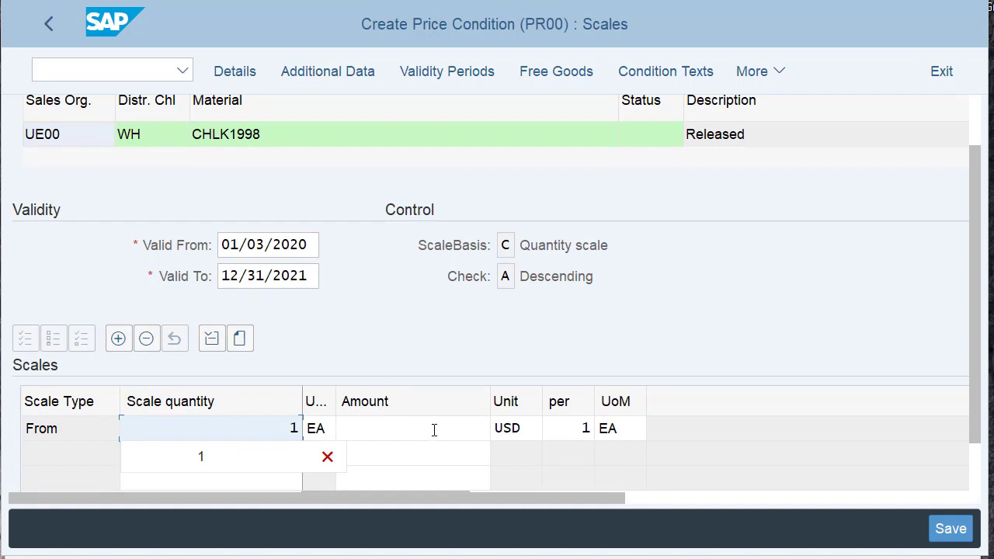
{"action": "key", "text": "Tab"}
{"action": "left_click", "coordinate": [461, 429]}
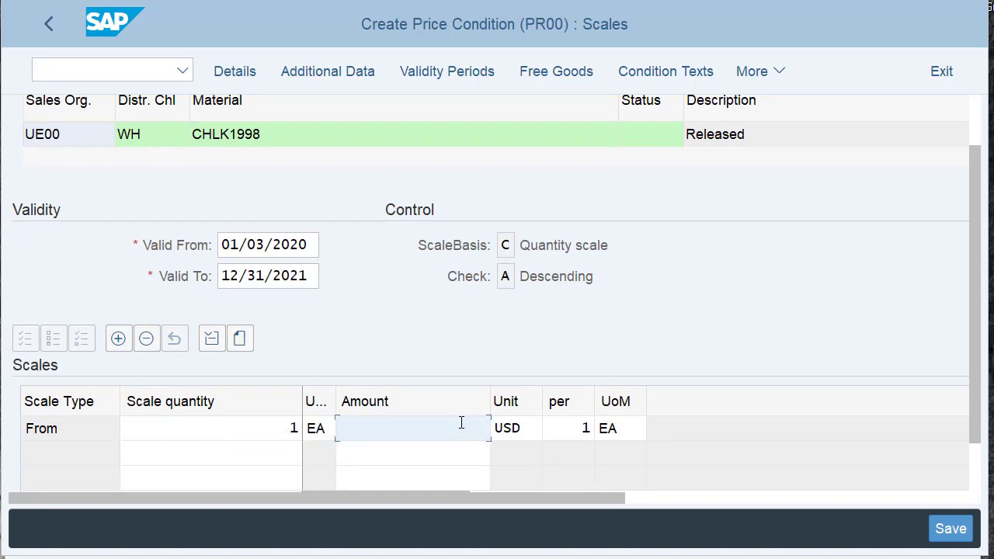
{"action": "type", "text": "69"}
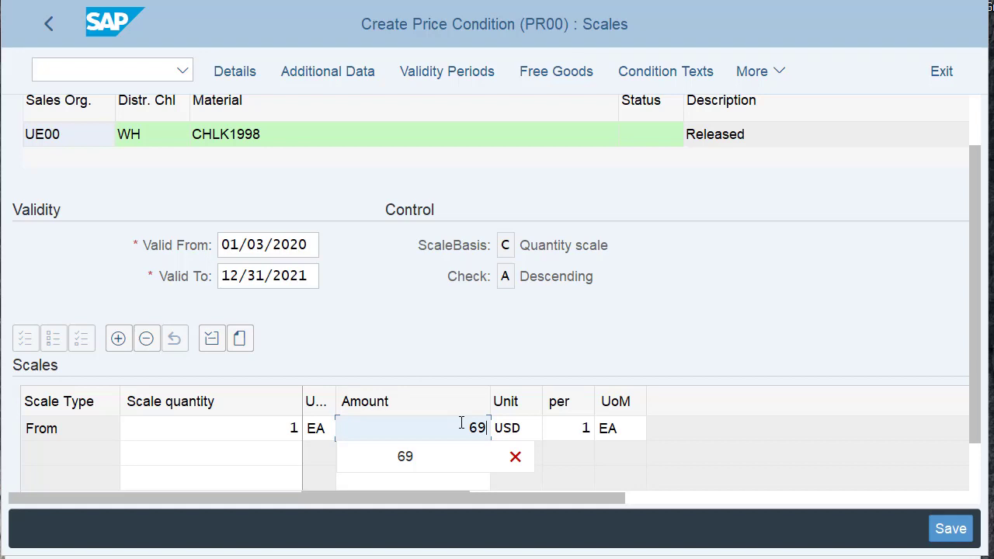
{"action": "key", "text": "Return"}
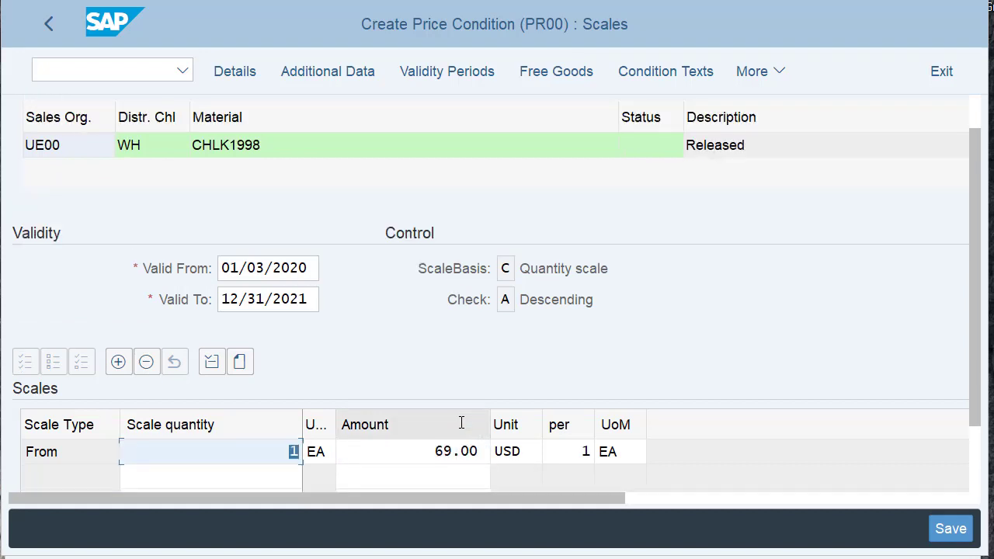
{"action": "scroll", "coordinate": [784, 345], "scroll_direction": "down", "scroll_amount": 1}
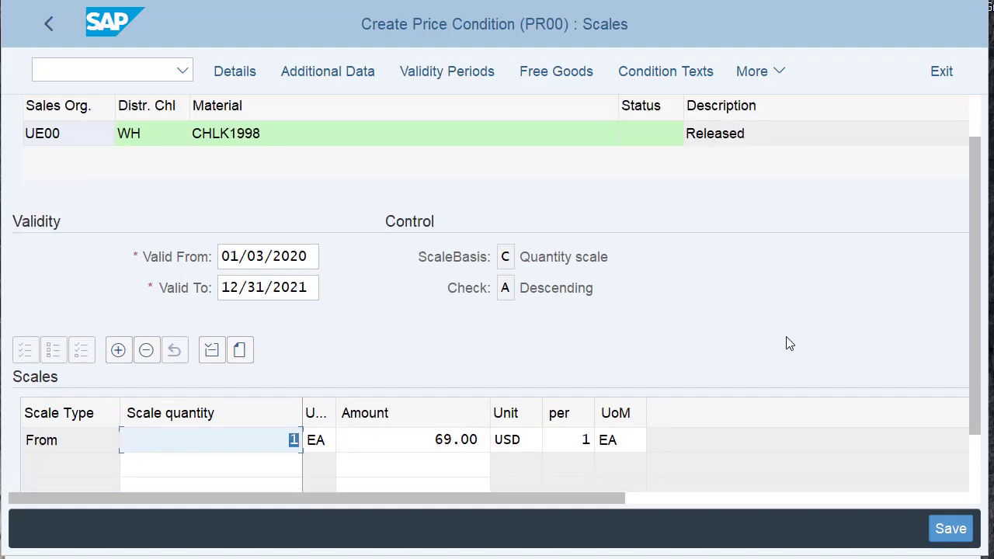
{"action": "scroll", "coordinate": [789, 343], "scroll_direction": "up", "scroll_amount": 2}
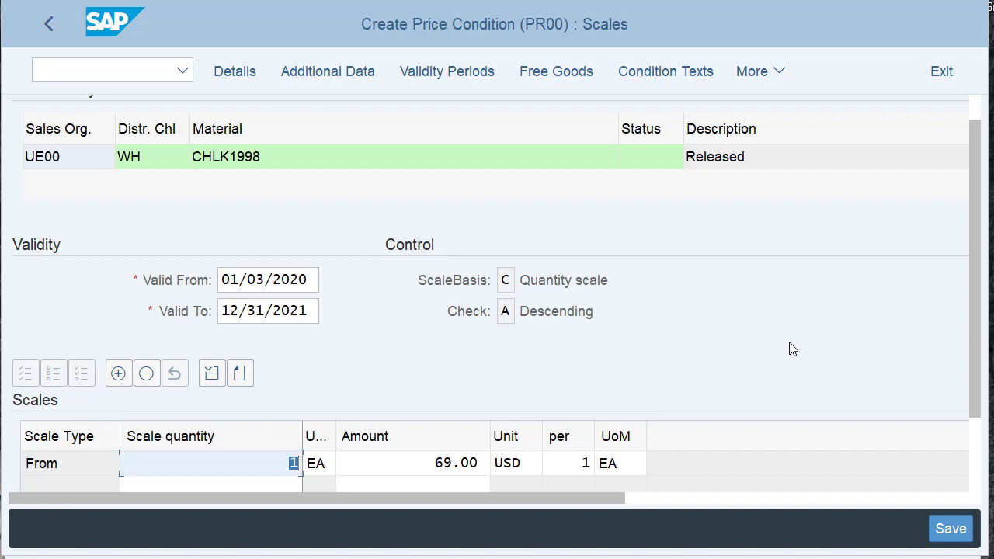
Leave the price scales, reopen the material's price condition to check the entered scale, and return to the material's sales data.
{"action": "left_click", "coordinate": [51, 26]}
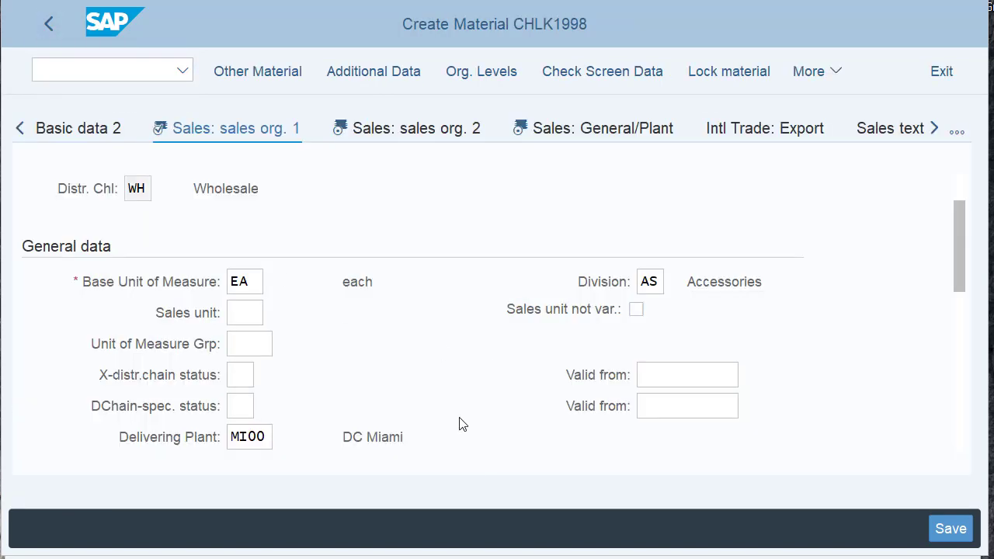
{"action": "scroll", "coordinate": [459, 424], "scroll_direction": "down", "scroll_amount": 3}
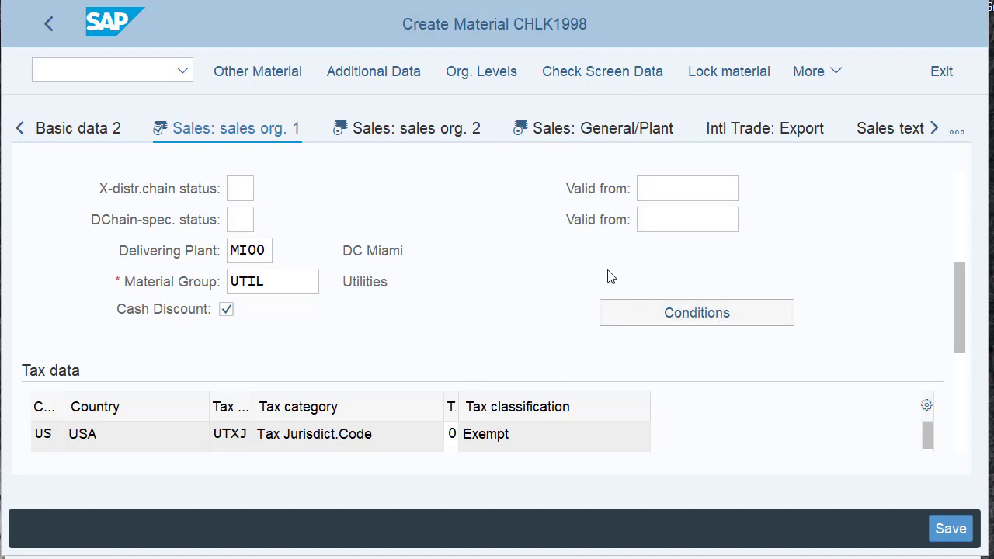
{"action": "left_click", "coordinate": [673, 319]}
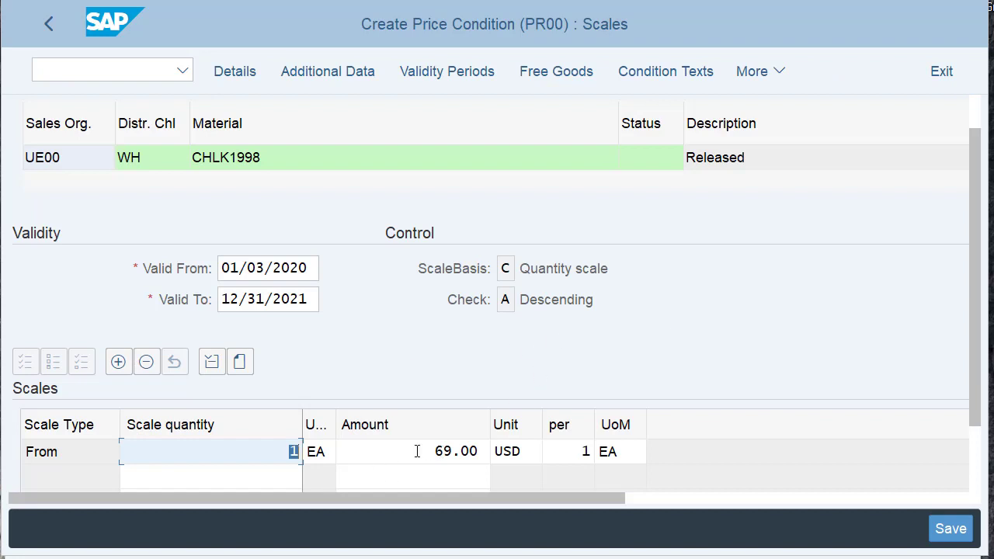
{"action": "left_click", "coordinate": [51, 26]}
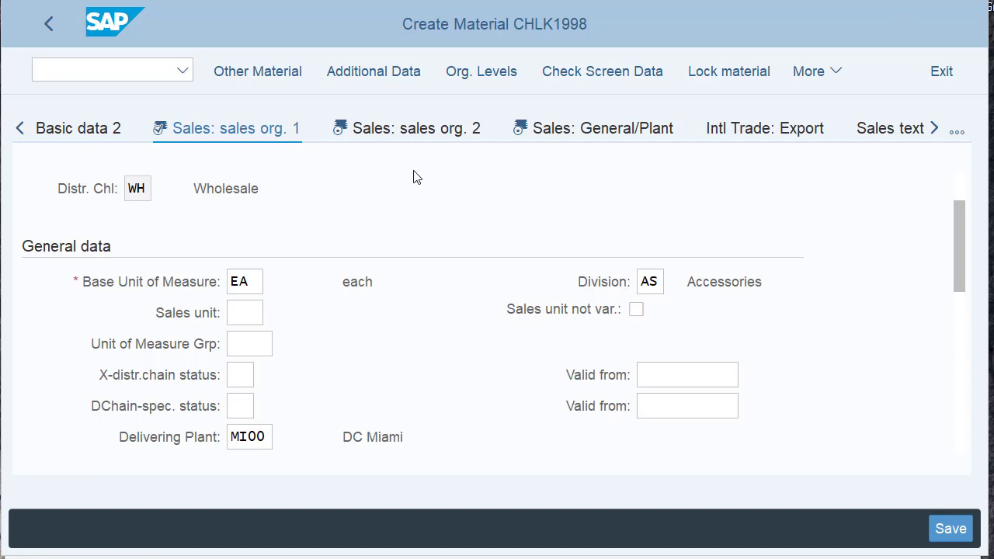
Set the material statistics group to 1 ('A' Material) in the grouping terms of the Sales: sales org. 2 view.
{"action": "left_click", "coordinate": [412, 129]}
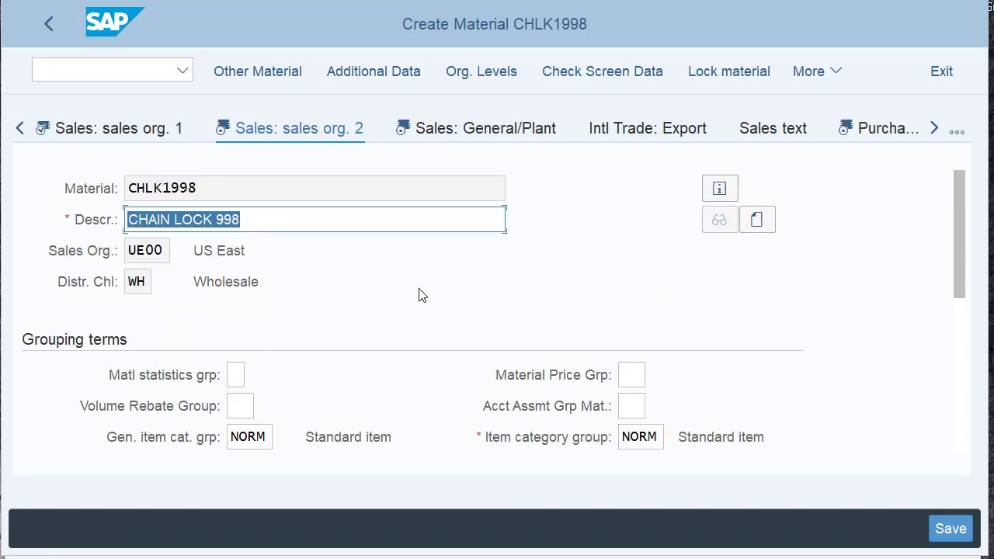
{"action": "left_click", "coordinate": [232, 375]}
{"action": "left_click", "coordinate": [256, 377]}
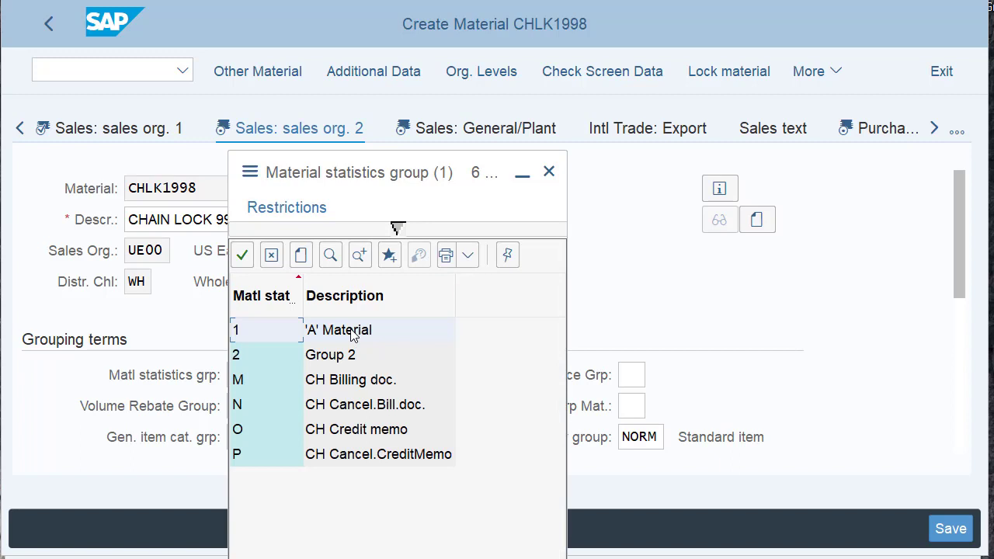
{"action": "double_click", "coordinate": [349, 332]}
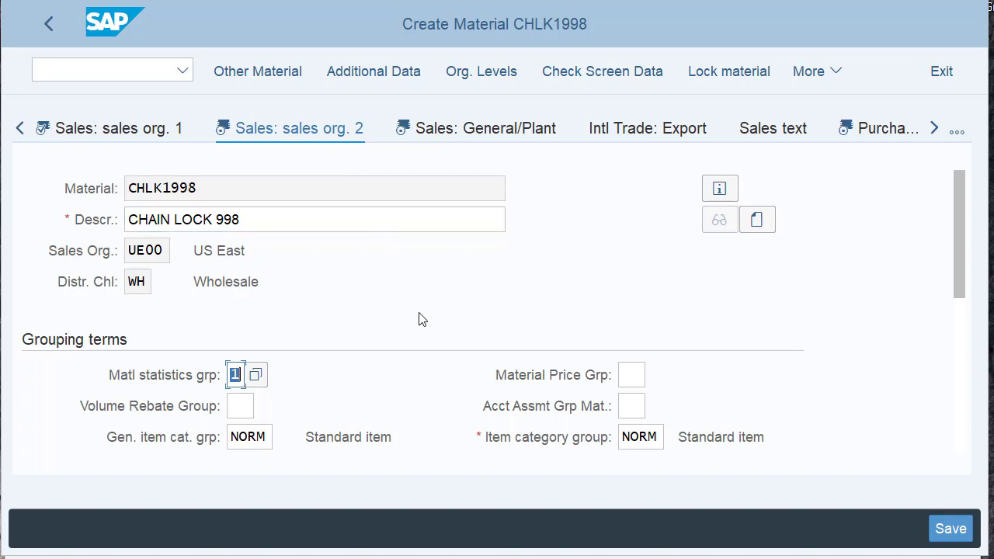
{"action": "left_click", "coordinate": [846, 1]}
Set the availability check to 02 (Individ.requirements) in the general data of the Sales: General/Plant view.
{"action": "left_click", "coordinate": [505, 136]}
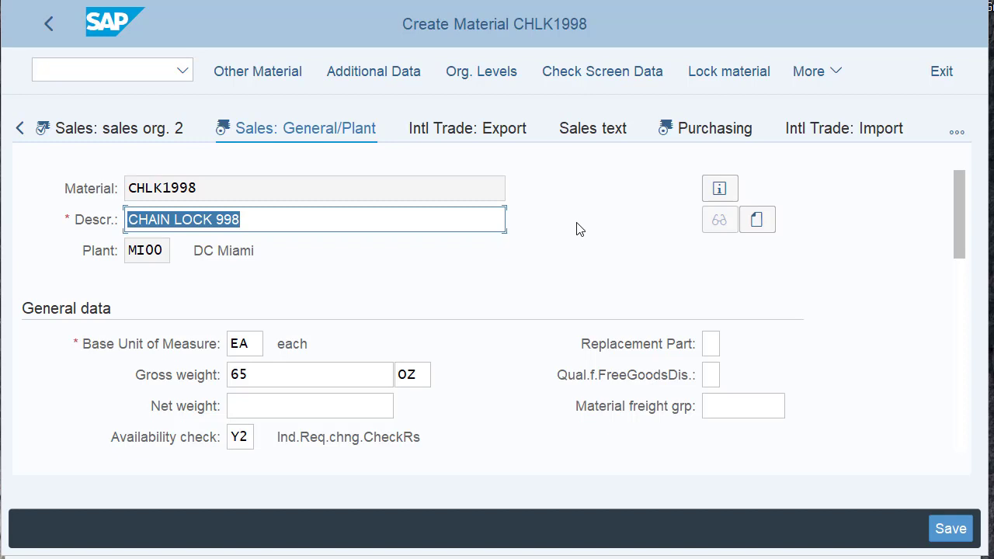
{"action": "left_click", "coordinate": [252, 437]}
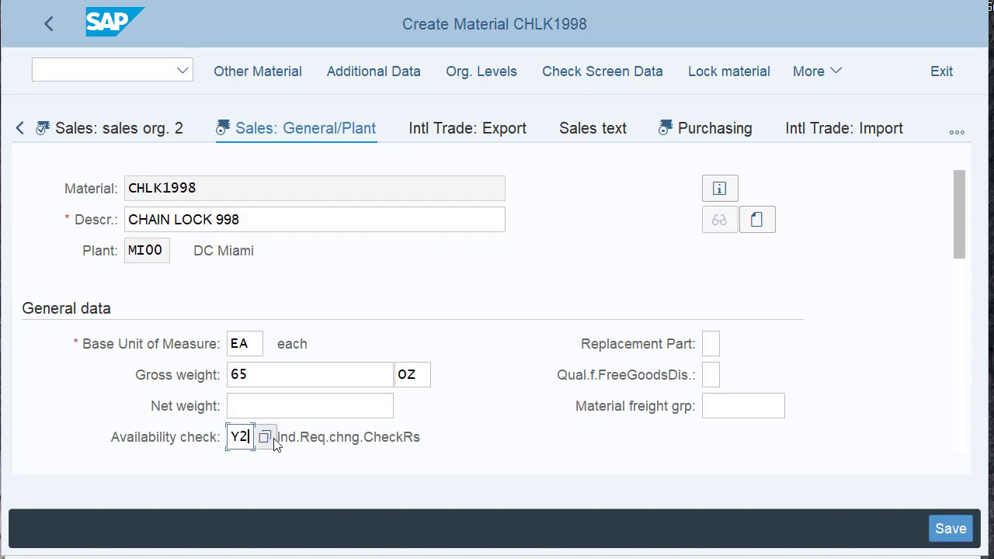
{"action": "left_click", "coordinate": [265, 438]}
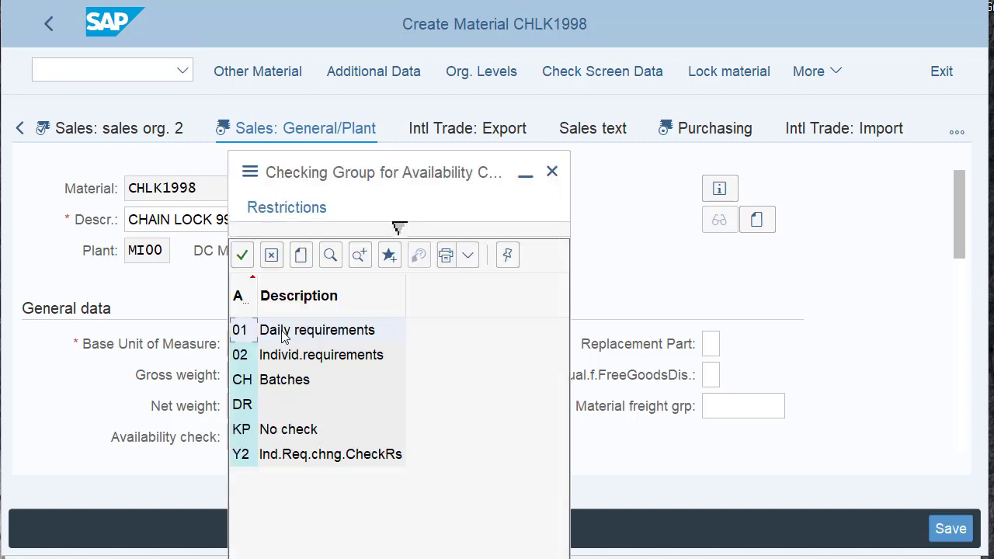
{"action": "double_click", "coordinate": [284, 355]}
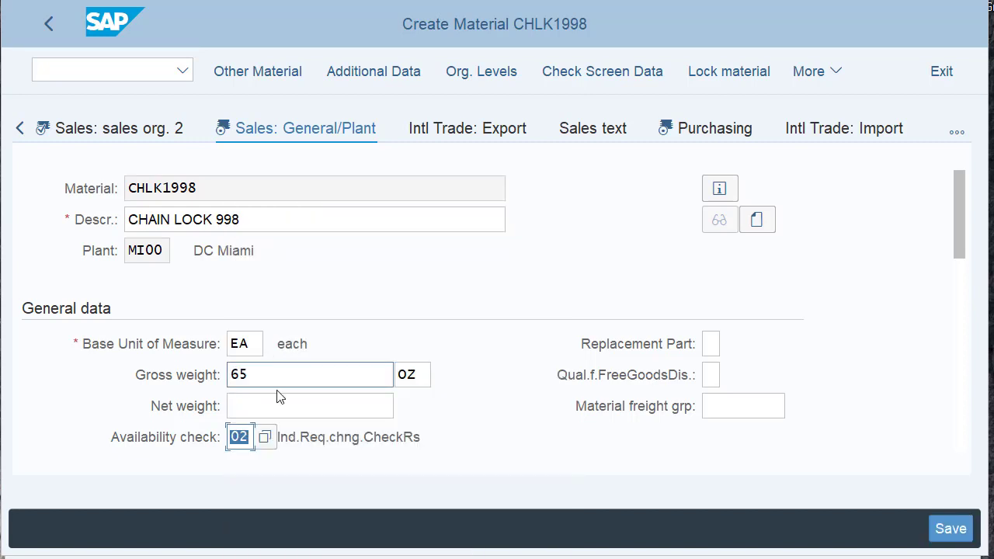
{"action": "left_click", "coordinate": [241, 435]}
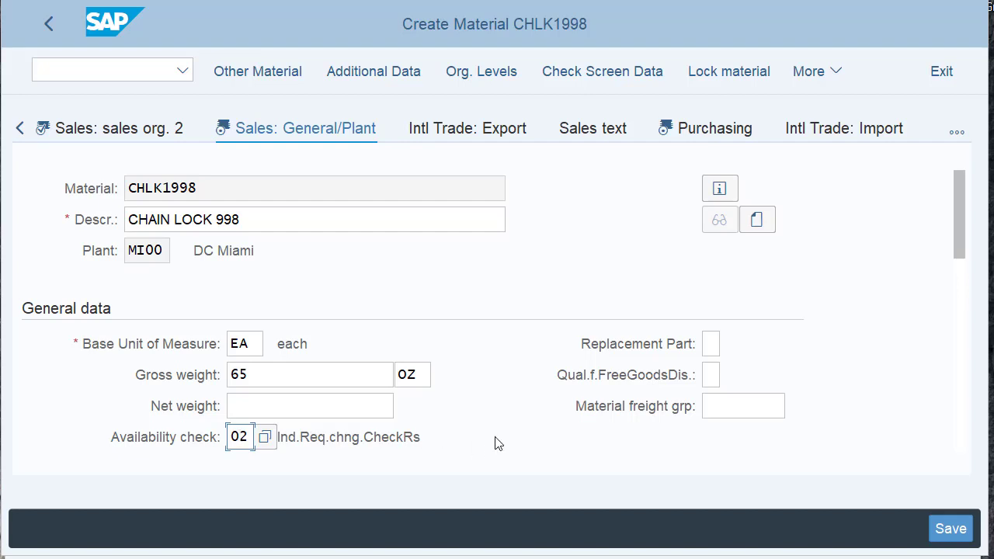
Set the transportation group to 0001 (On pallets) in the shipping data.
{"action": "scroll", "coordinate": [513, 425], "scroll_direction": "down", "scroll_amount": 1}
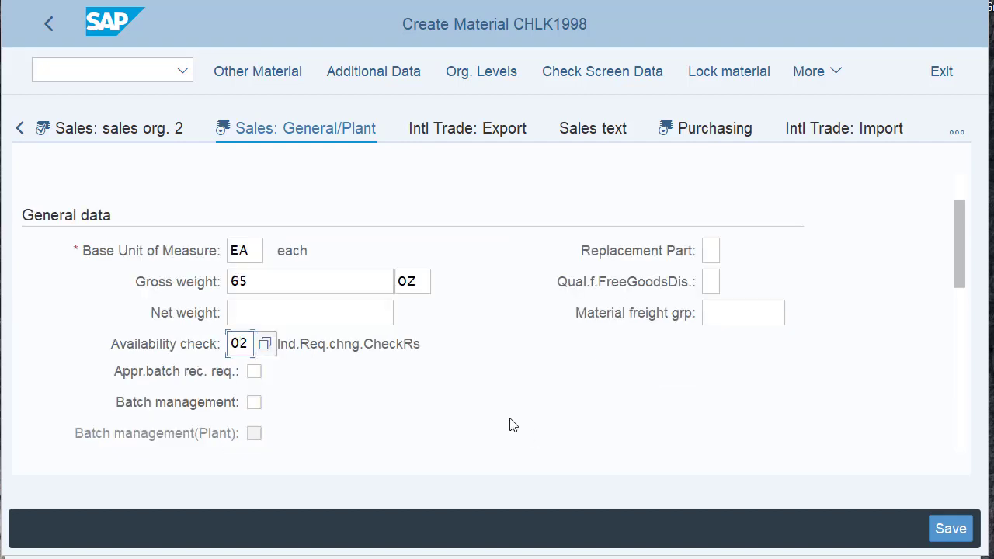
{"action": "scroll", "coordinate": [513, 425], "scroll_direction": "down", "scroll_amount": 2}
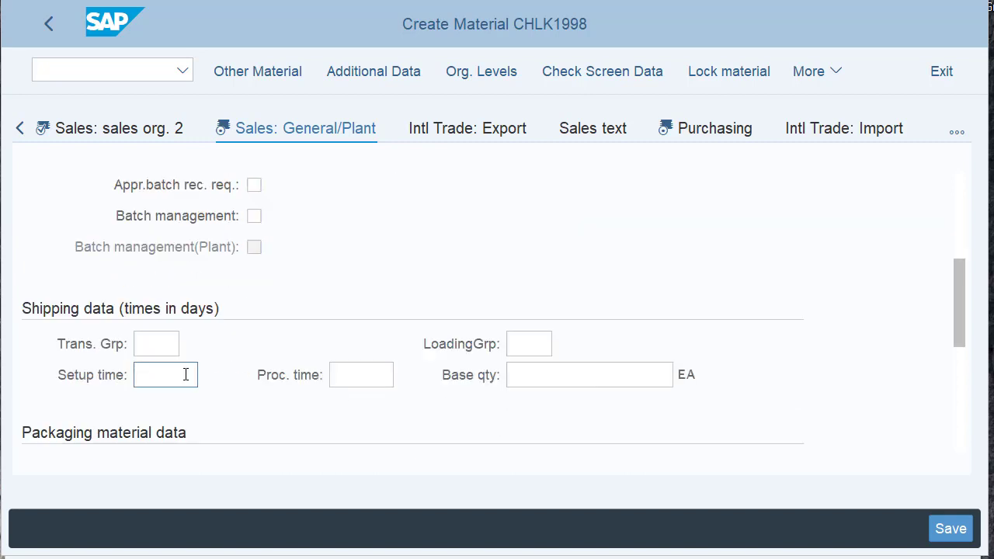
{"action": "left_click", "coordinate": [157, 343]}
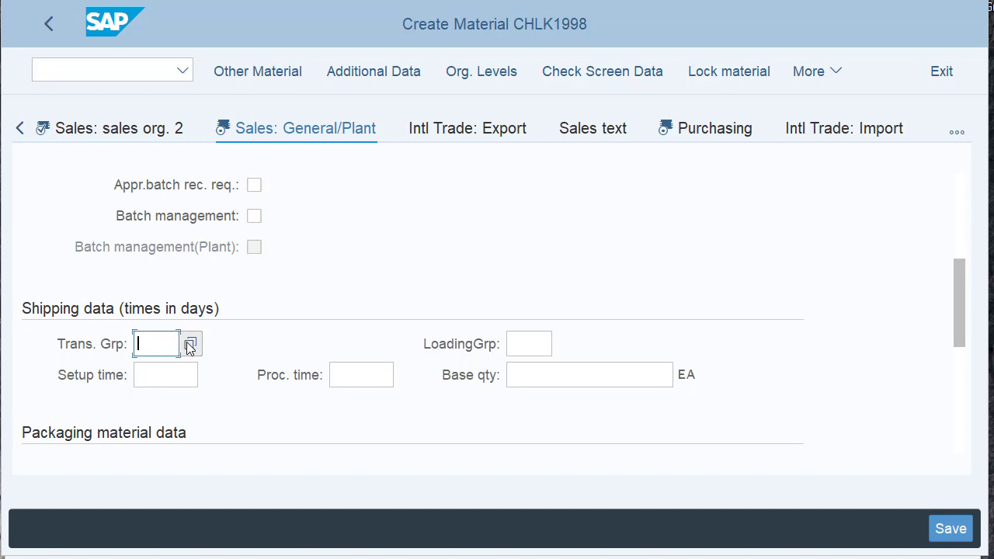
{"action": "left_click", "coordinate": [190, 343]}
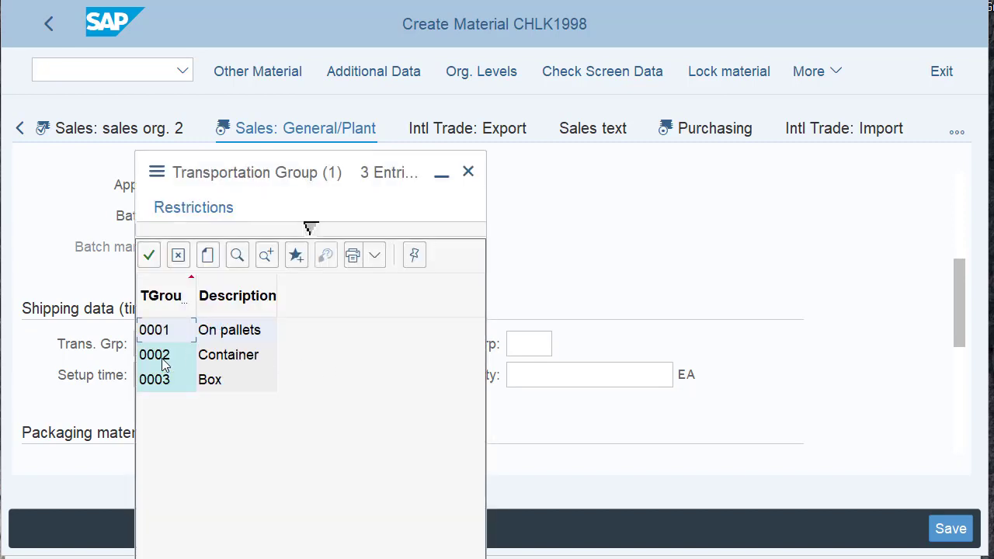
{"action": "left_click", "coordinate": [162, 332]}
Set the loading group to 0002 (Hand lift) in the shipping data.
{"action": "left_click", "coordinate": [510, 345]}
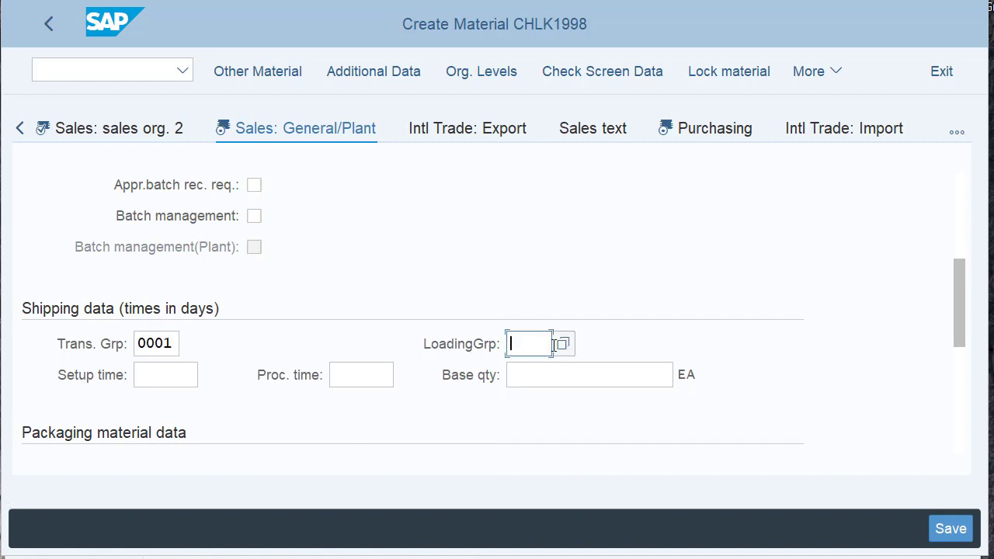
{"action": "left_click", "coordinate": [563, 344]}
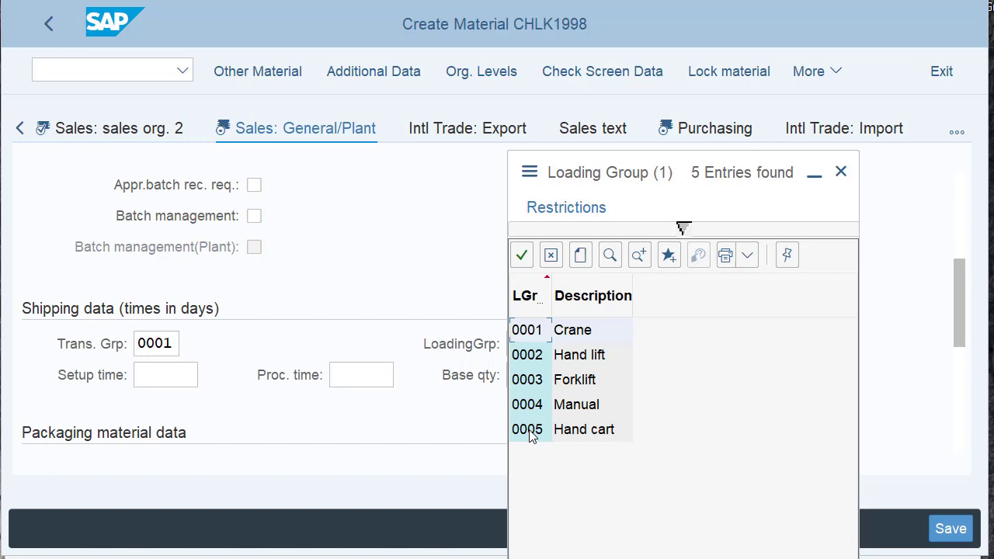
{"action": "left_click", "coordinate": [533, 357]}
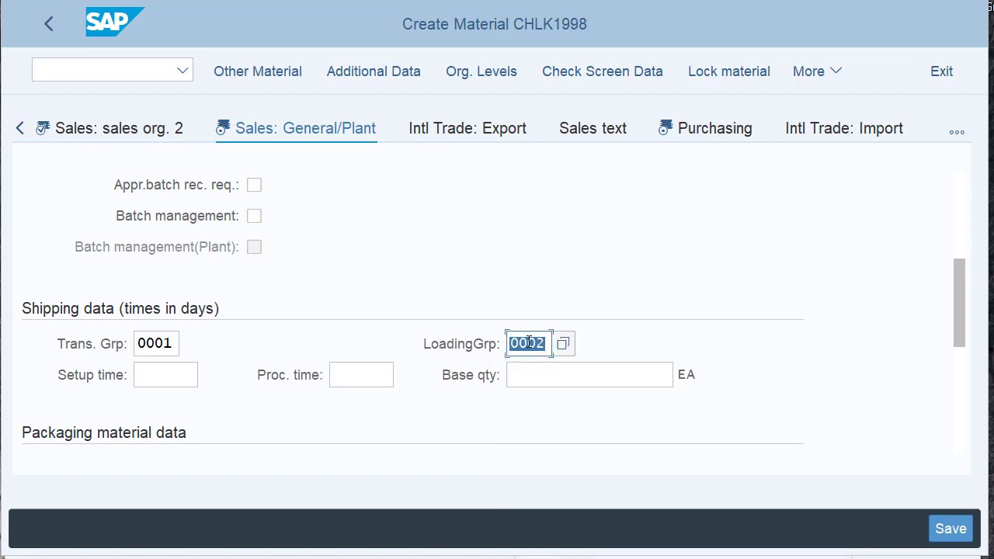
{"action": "left_click", "coordinate": [528, 342]}
Set the purchasing group to N00 (North America) in the Purchasing view and confirm the entry.
{"action": "left_click", "coordinate": [705, 135]}
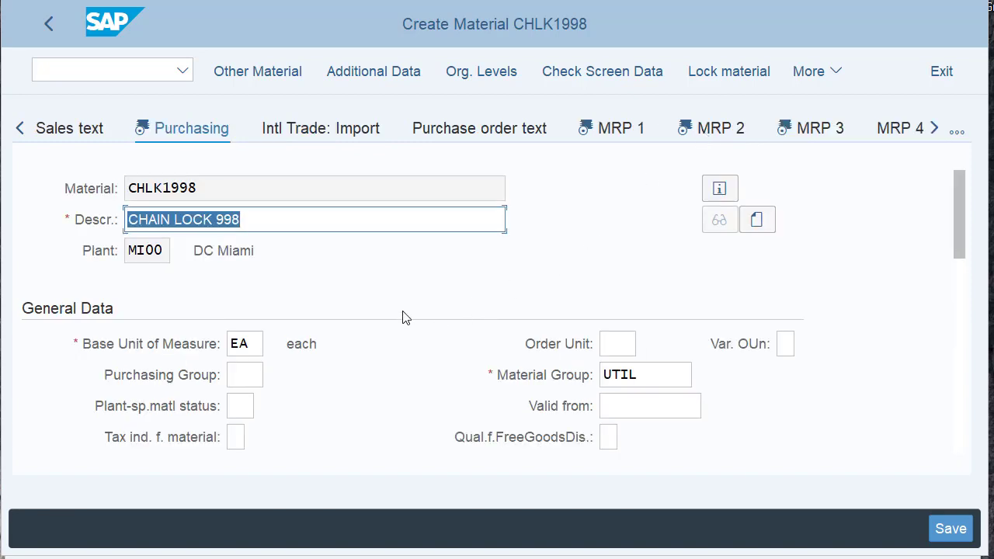
{"action": "left_click", "coordinate": [236, 376]}
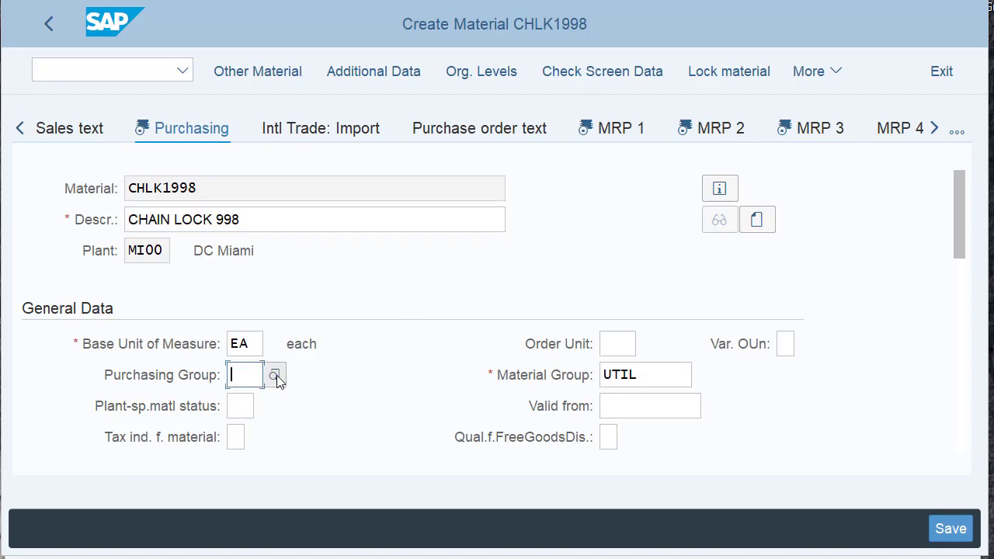
{"action": "left_click", "coordinate": [278, 379]}
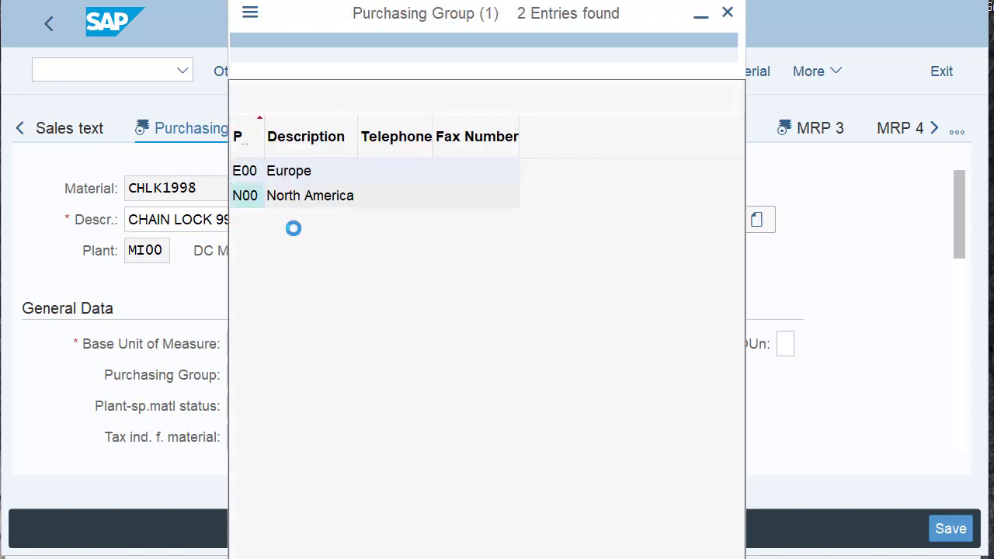
{"action": "double_click", "coordinate": [246, 196]}
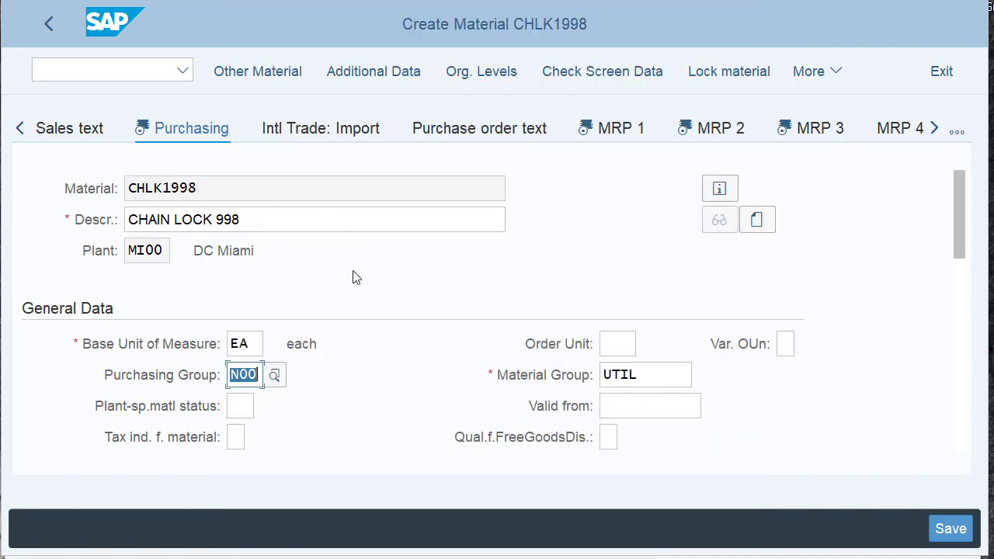
{"action": "left_click", "coordinate": [243, 371]}
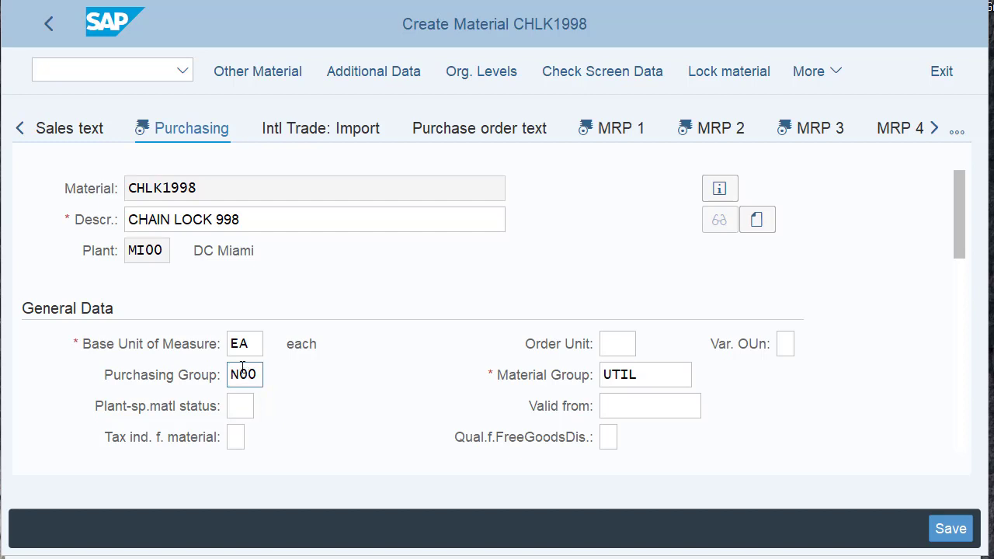
{"action": "key", "text": "Return"}
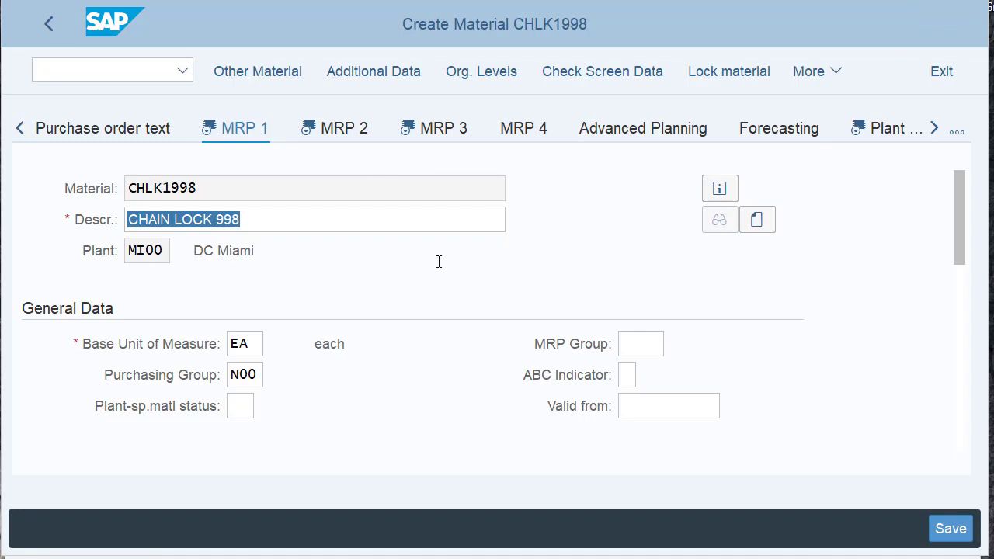
Set the MRP type to PD (MRP) in the MRP procedure data of the MRP 1 view.
{"action": "scroll", "coordinate": [424, 284], "scroll_direction": "down", "scroll_amount": 3}
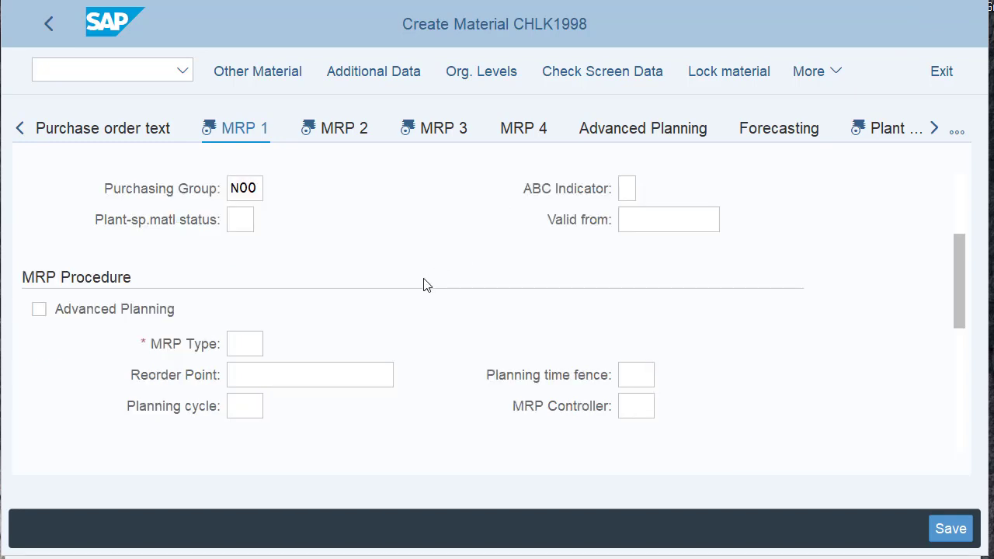
{"action": "left_click", "coordinate": [235, 344]}
{"action": "left_click", "coordinate": [271, 346]}
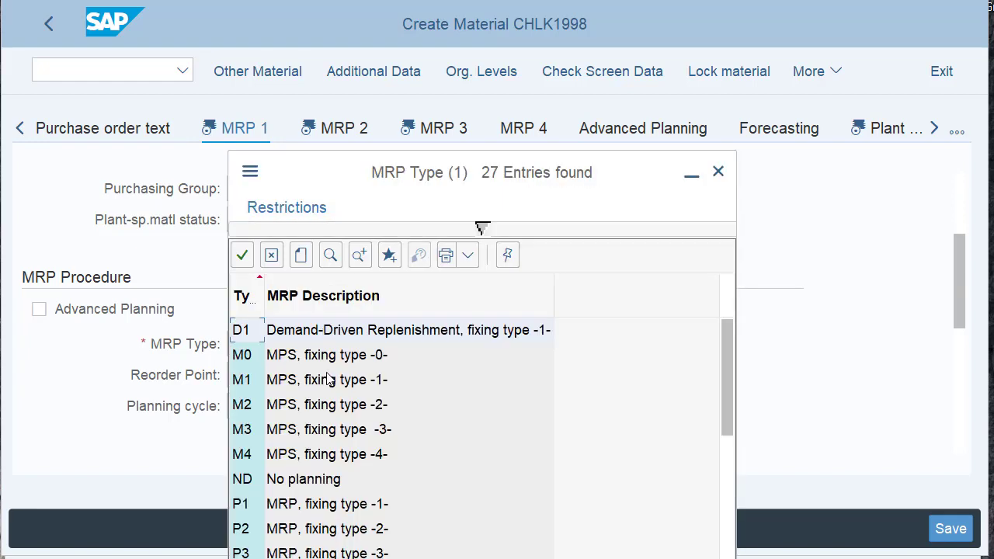
{"action": "scroll", "coordinate": [330, 514], "scroll_direction": "down", "scroll_amount": 2}
{"action": "scroll", "coordinate": [330, 514], "scroll_direction": "down", "scroll_amount": 1}
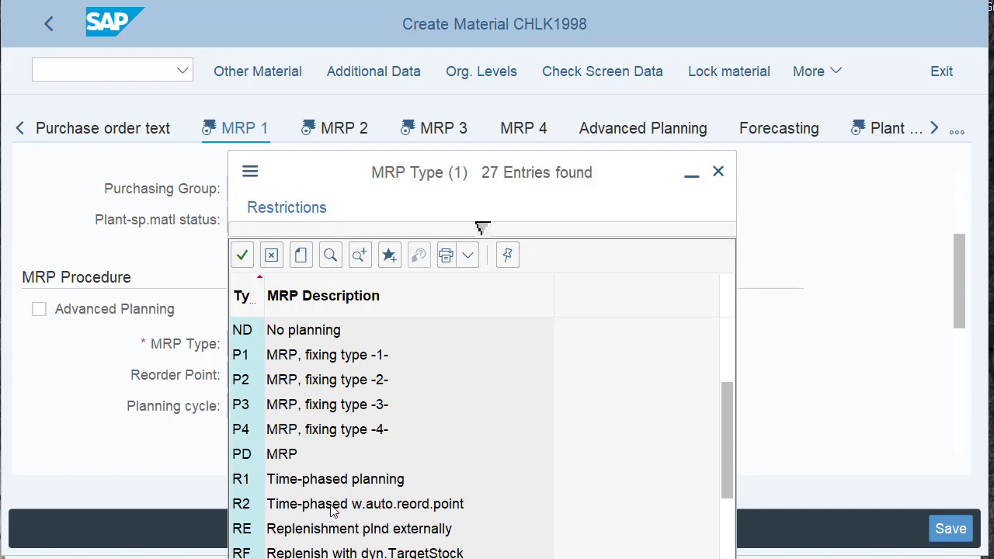
{"action": "double_click", "coordinate": [247, 454]}
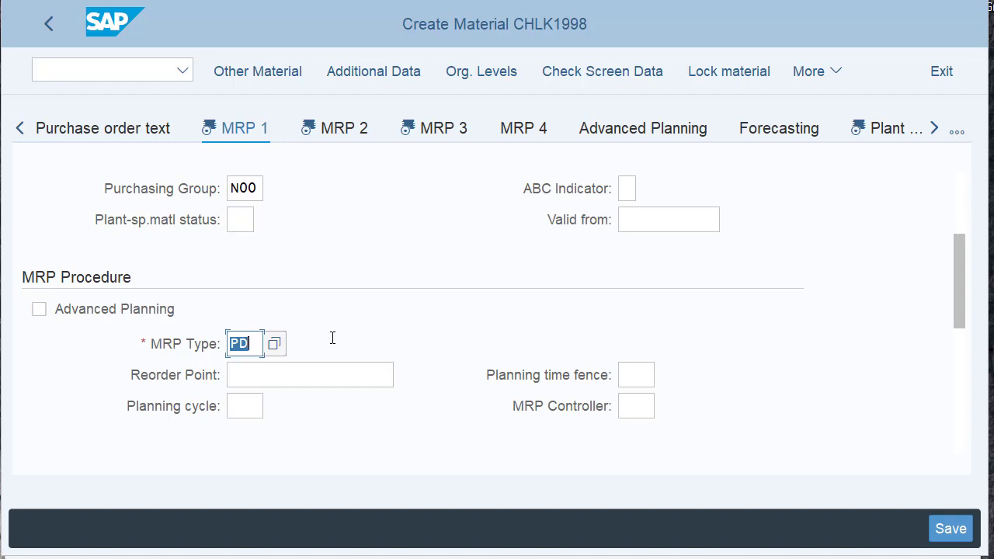
Assign MRP controller 000 (MI MRP Controller) for plant MI00 in the MRP procedure data.
{"action": "left_click", "coordinate": [638, 410]}
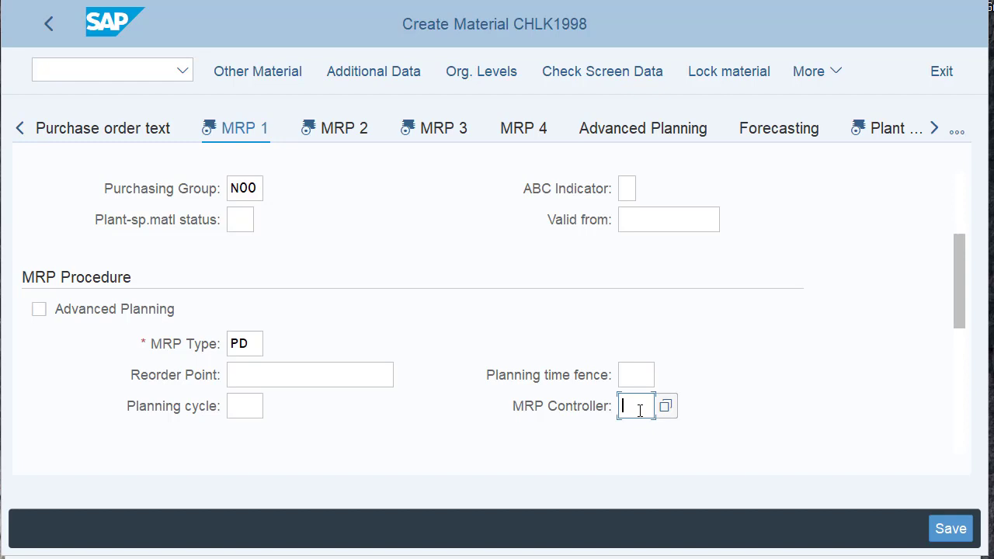
{"action": "type", "text": "000"}
{"action": "left_click", "coordinate": [665, 406]}
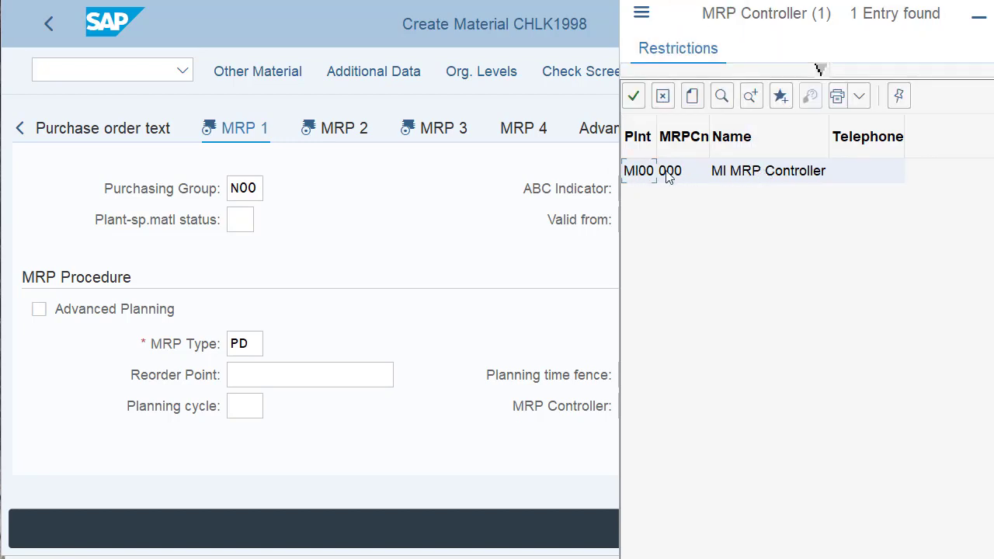
{"action": "left_click", "coordinate": [636, 172]}
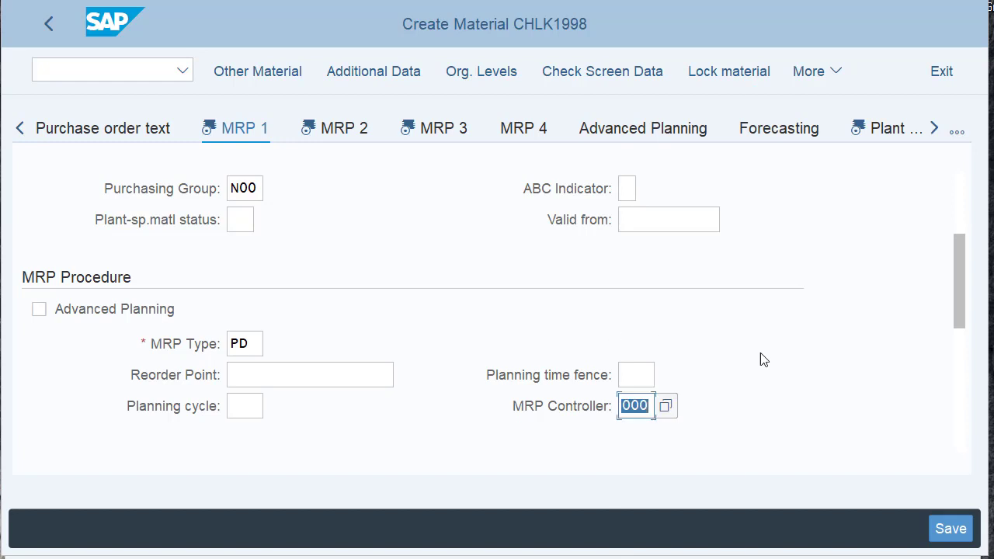
Set the lot sizing procedure to EX (Lot-for-lot order quantity) and the minimum lot size to 10 in the MRP 1 lot size data.
{"action": "scroll", "coordinate": [764, 360], "scroll_direction": "down", "scroll_amount": 2}
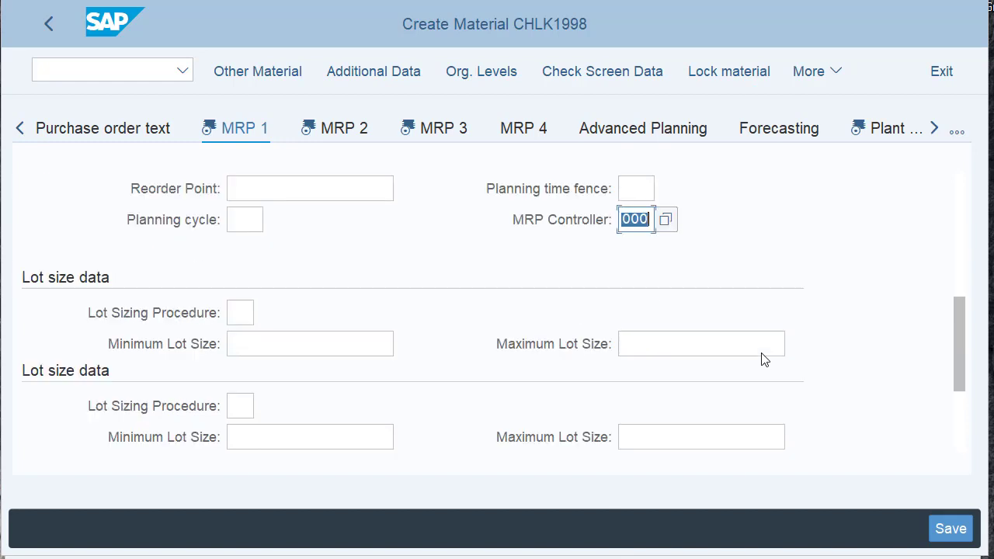
{"action": "left_click", "coordinate": [245, 312]}
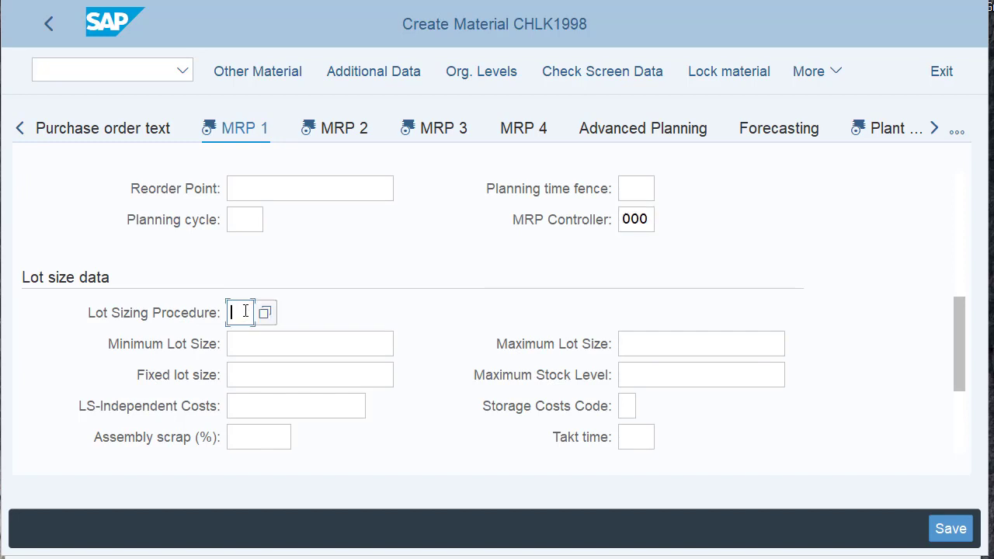
{"action": "left_click", "coordinate": [265, 313]}
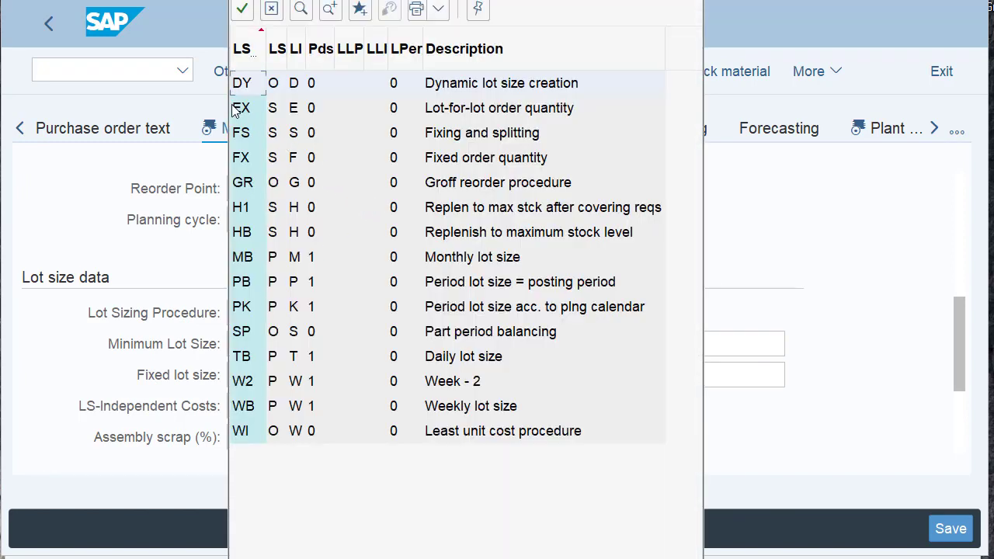
{"action": "double_click", "coordinate": [237, 108]}
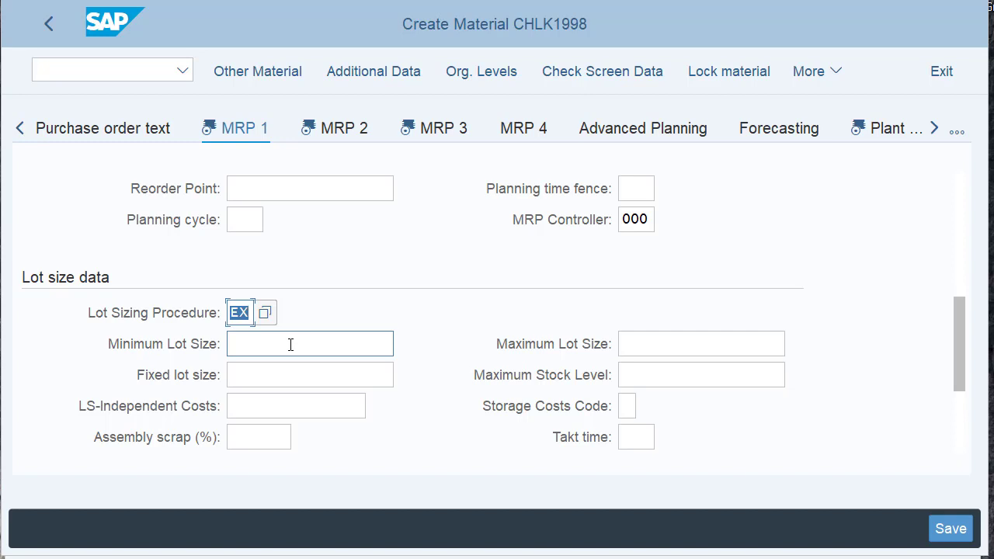
{"action": "left_click", "coordinate": [287, 346]}
{"action": "type", "text": "10"}
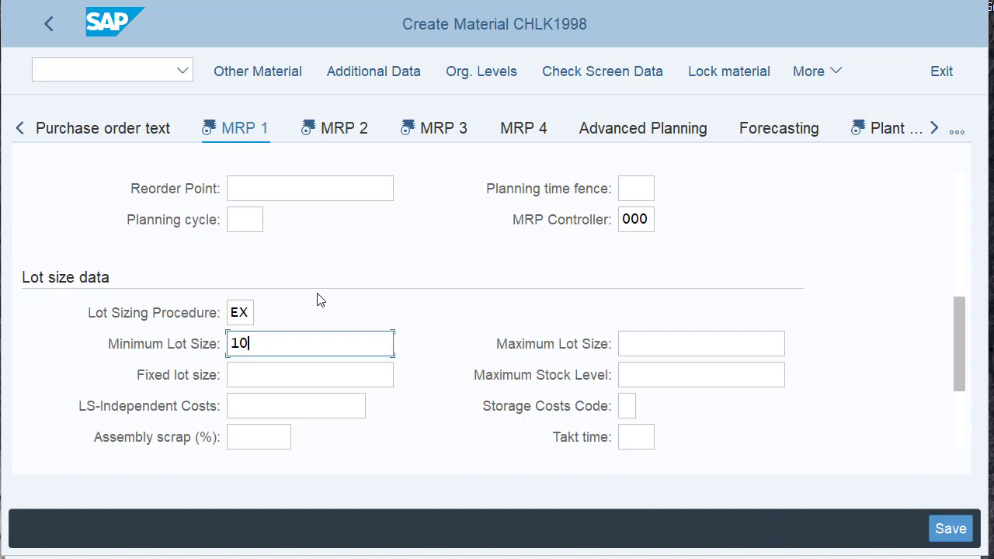
{"action": "key", "text": "Return"}
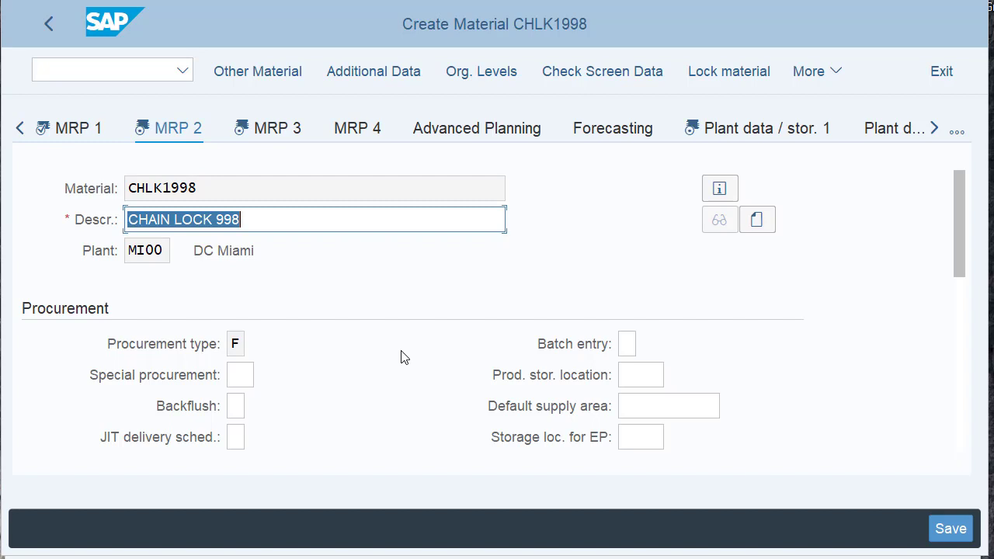
Set the planned delivery time to 6 days and the SchedMargin key to 001 in the MRP 2 scheduling data.
{"action": "scroll", "coordinate": [401, 358], "scroll_direction": "down", "scroll_amount": 5}
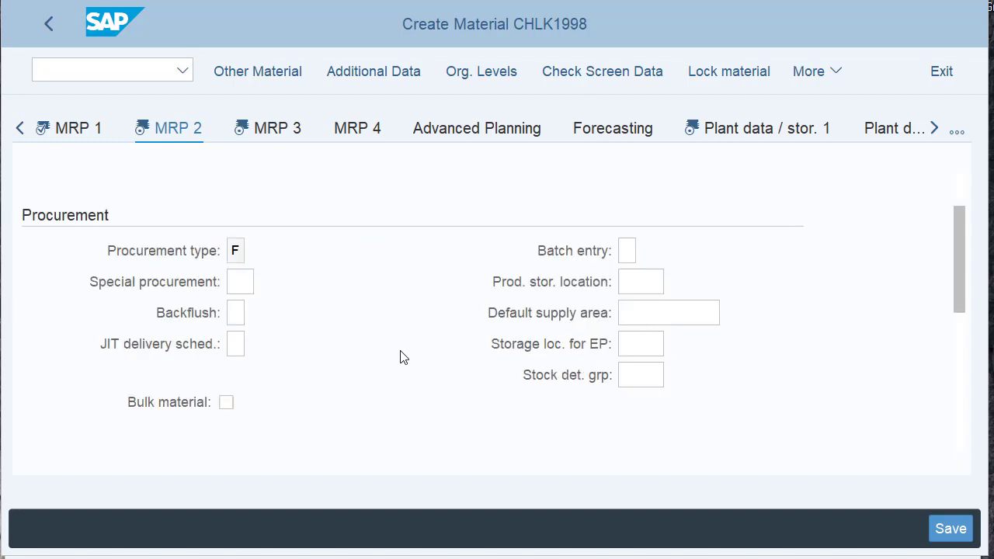
{"action": "left_click", "coordinate": [650, 314]}
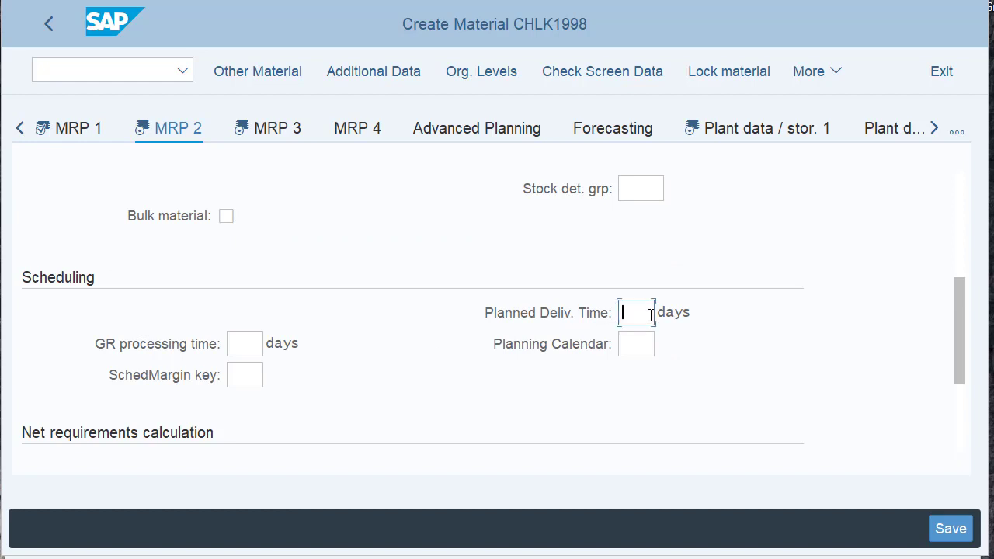
{"action": "type", "text": "6"}
{"action": "left_click", "coordinate": [250, 340]}
{"action": "left_click", "coordinate": [246, 373]}
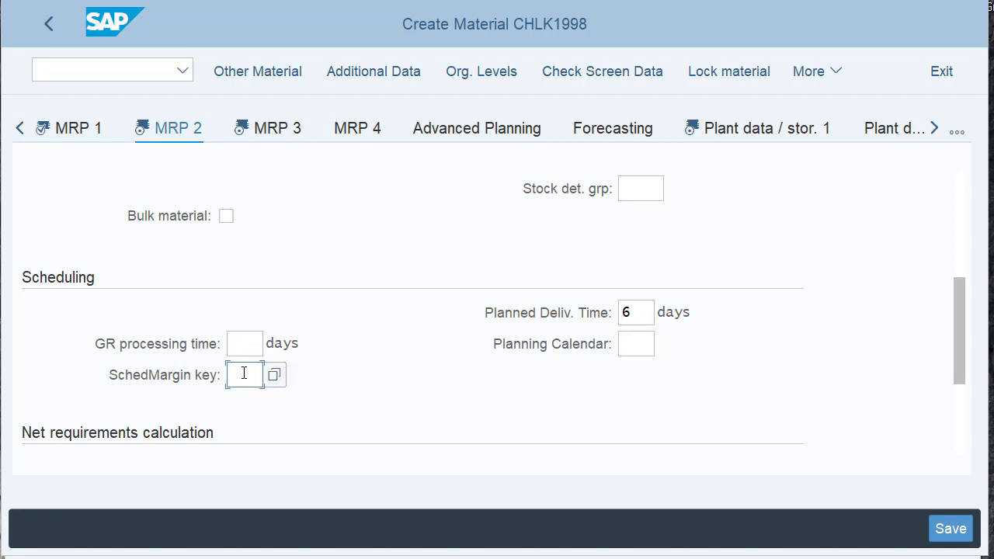
{"action": "type", "text": "001"}
{"action": "key", "text": "Return"}
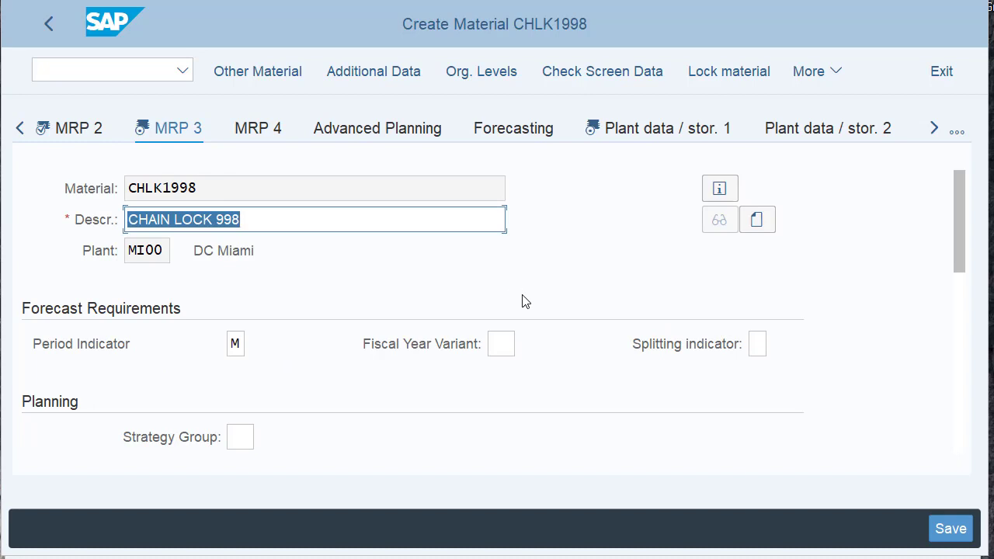
Review the availability check setting in the MRP 3 view and go to the Plant data / stor. 1 view.
{"action": "scroll", "coordinate": [530, 301], "scroll_direction": "down", "scroll_amount": 3}
{"action": "scroll", "coordinate": [532, 302], "scroll_direction": "down", "scroll_amount": 3}
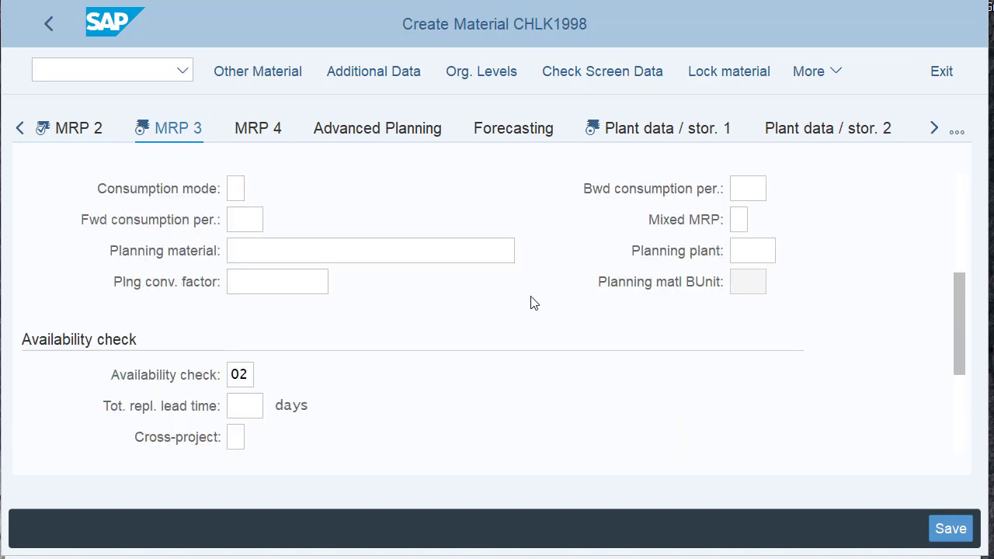
{"action": "left_click", "coordinate": [246, 281]}
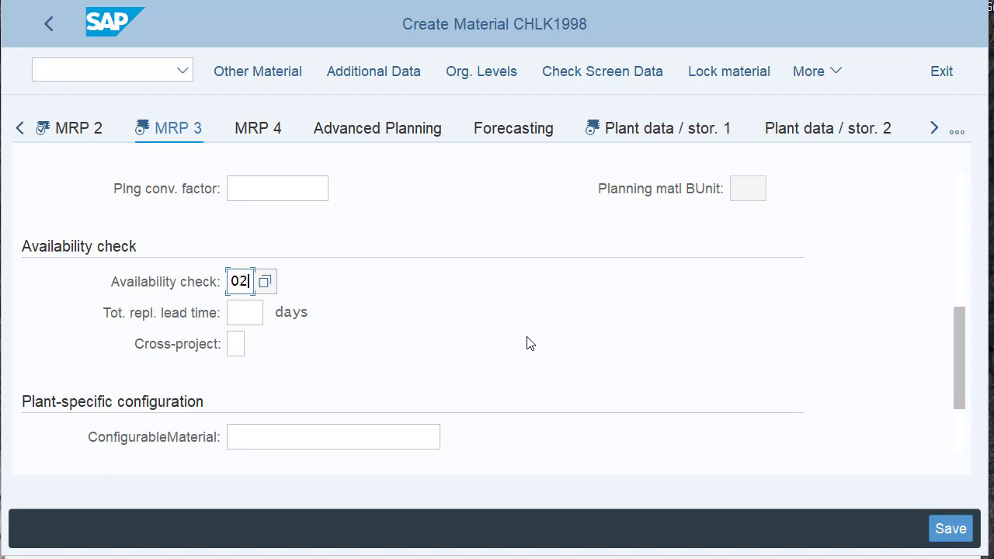
{"action": "left_click", "coordinate": [652, 132]}
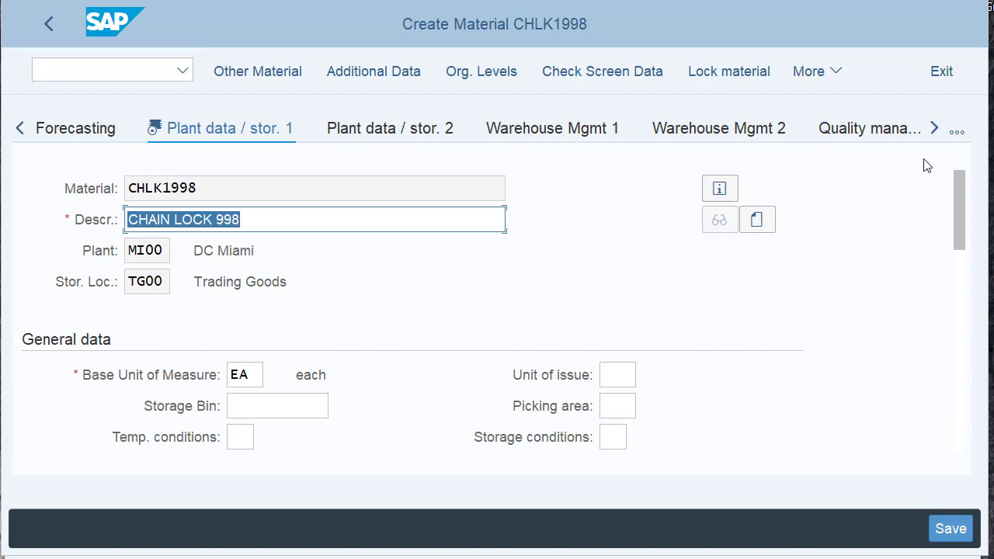
Set the valuation class to 3100 in the general valuation data of the Accounting 1 view.
{"action": "left_click", "coordinate": [955, 136]}
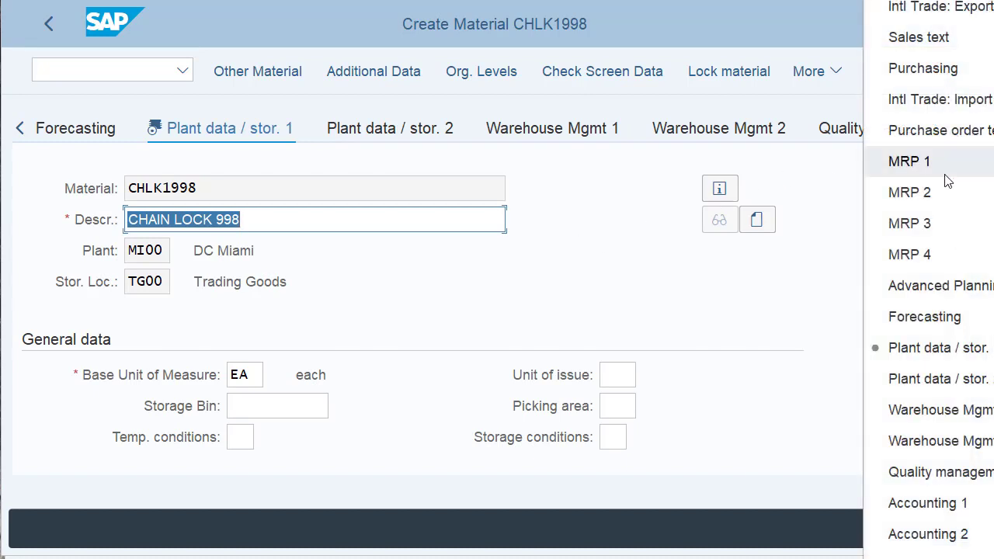
{"action": "left_click", "coordinate": [899, 503]}
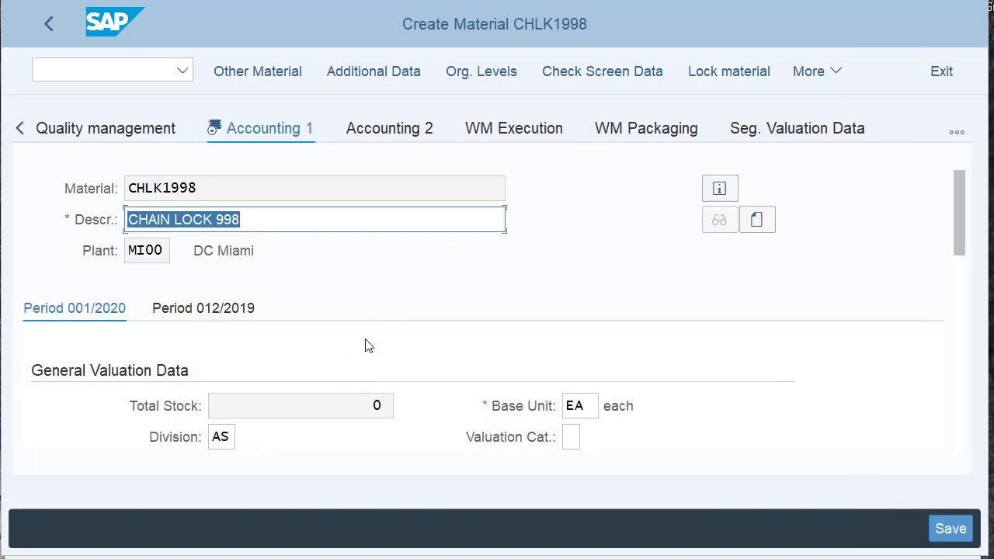
{"action": "scroll", "coordinate": [367, 347], "scroll_direction": "down", "scroll_amount": 1}
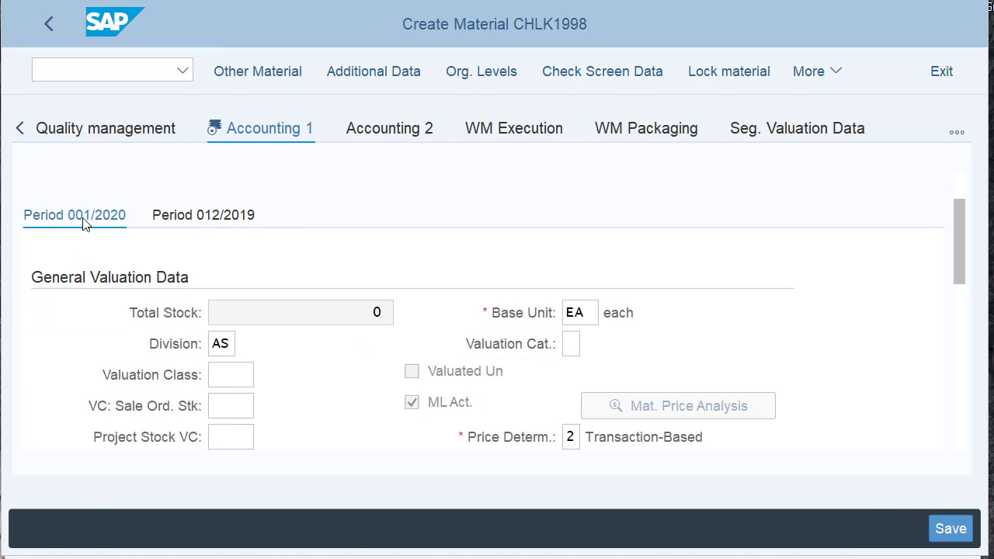
{"action": "left_click", "coordinate": [234, 376]}
{"action": "type", "text": "312"}
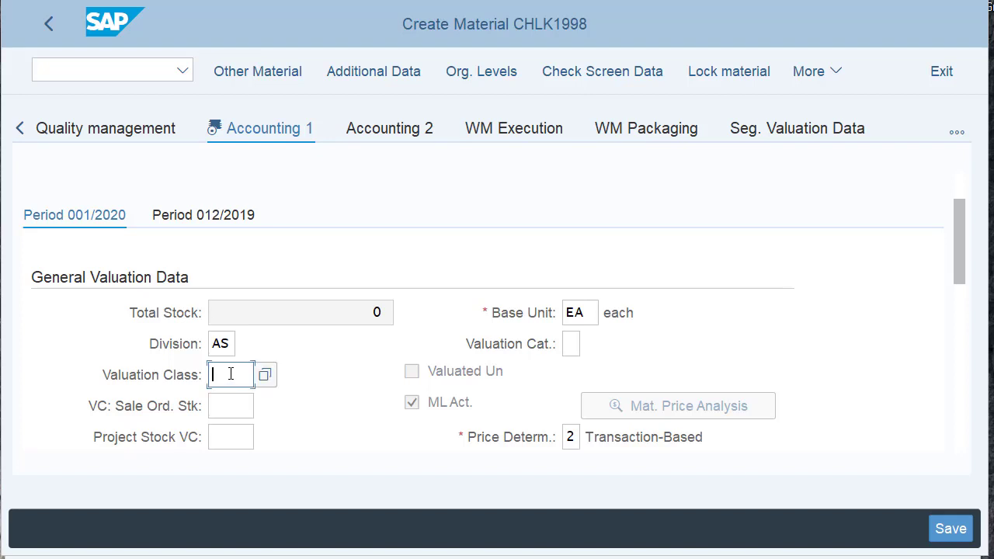
{"action": "type", "text": "00"}
Set the periodic unit price to 33.50 USD in the Accounting 1 prices and values and accept the currency conversion.
{"action": "scroll", "coordinate": [328, 380], "scroll_direction": "down", "scroll_amount": 3}
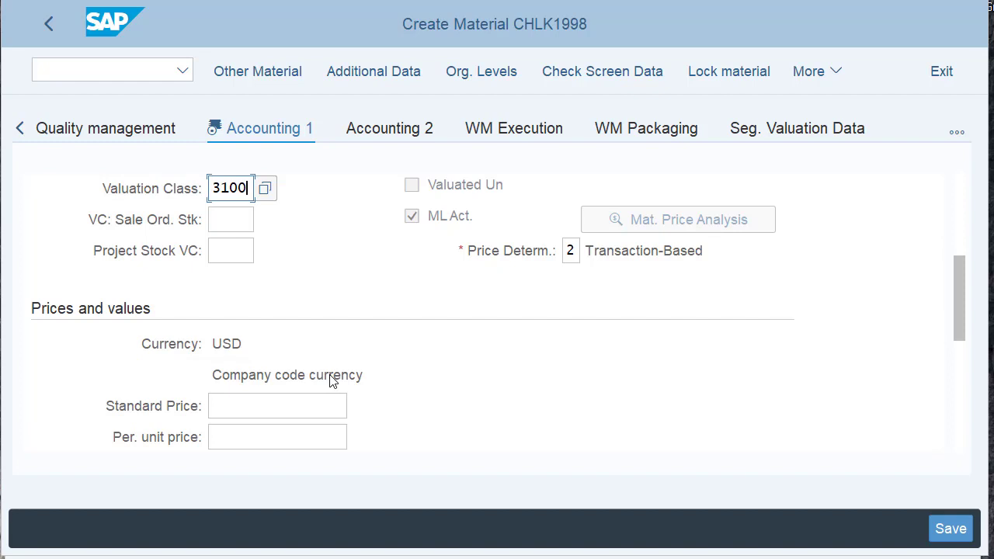
{"action": "left_click", "coordinate": [269, 437]}
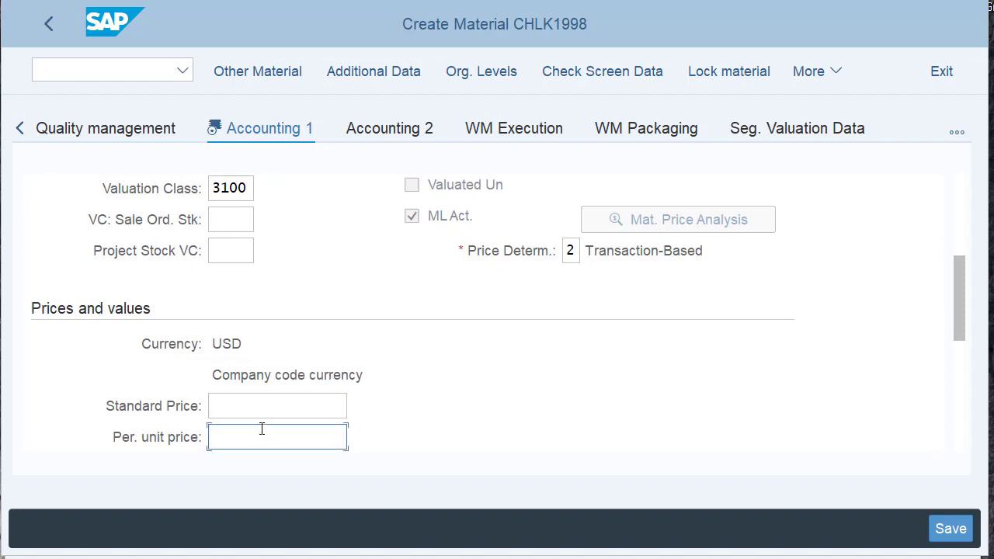
{"action": "type", "text": "33,50"}
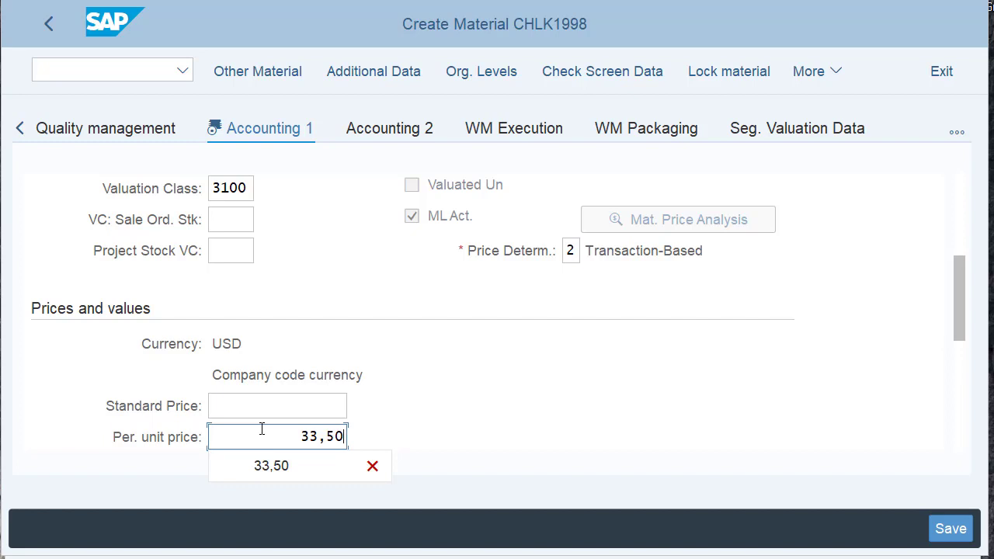
{"action": "key", "text": "Return"}
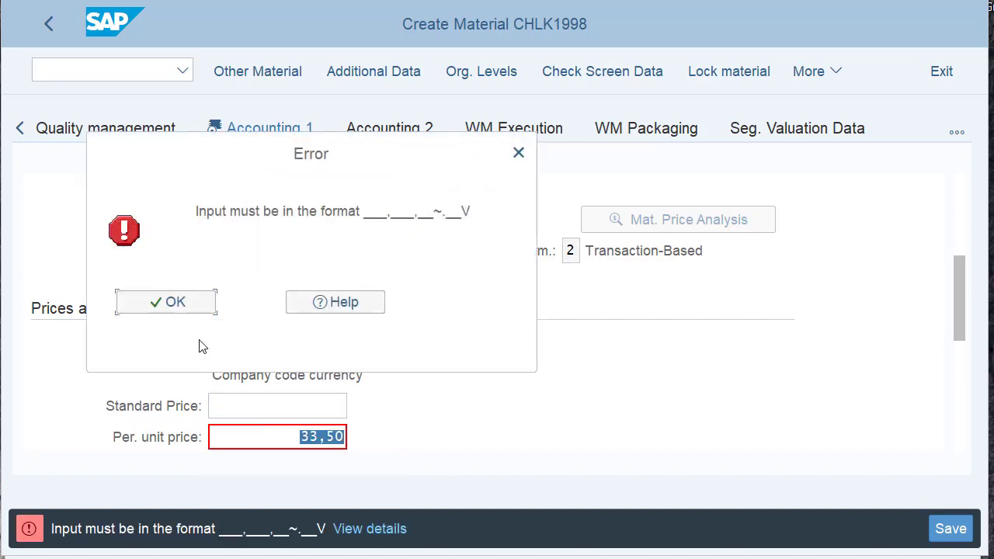
{"action": "left_click", "coordinate": [171, 304]}
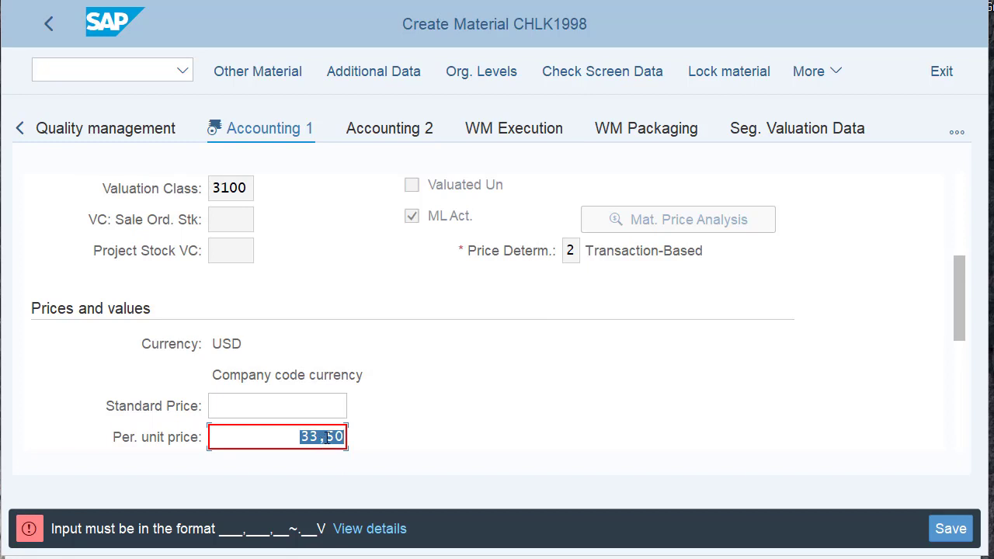
{"action": "left_click", "coordinate": [325, 436]}
{"action": "key", "text": "BackSpace"}
{"action": "type", "text": "."}
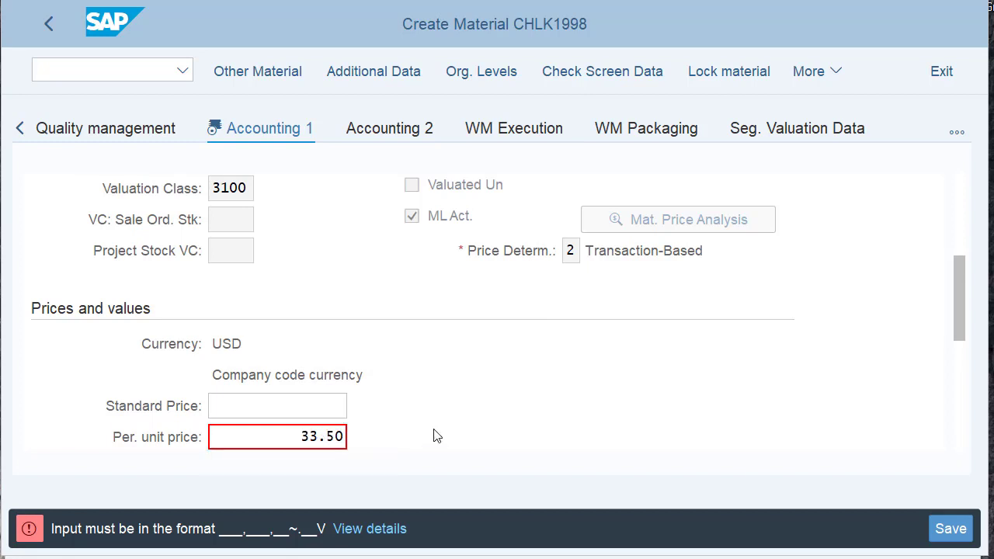
{"action": "key", "text": "Return"}
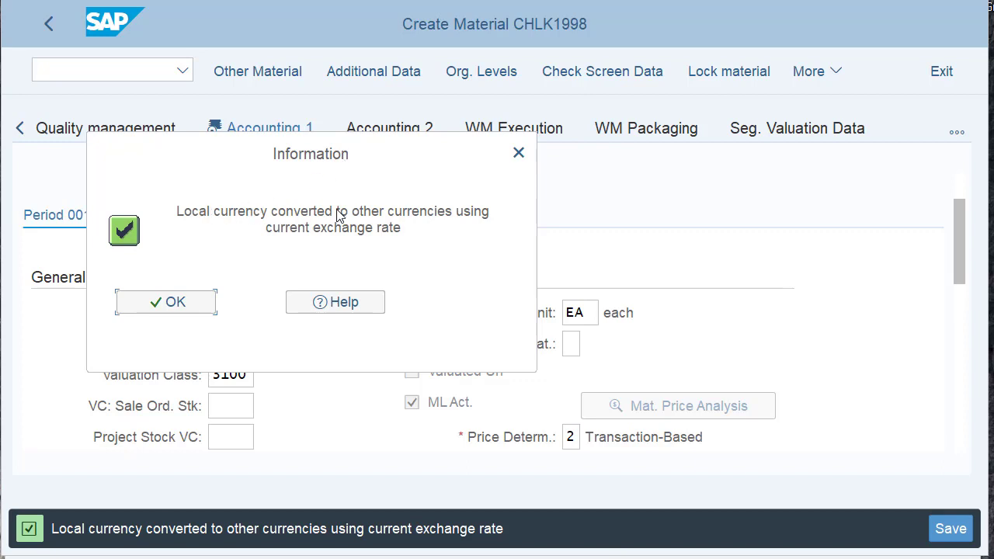
{"action": "left_click", "coordinate": [180, 305]}
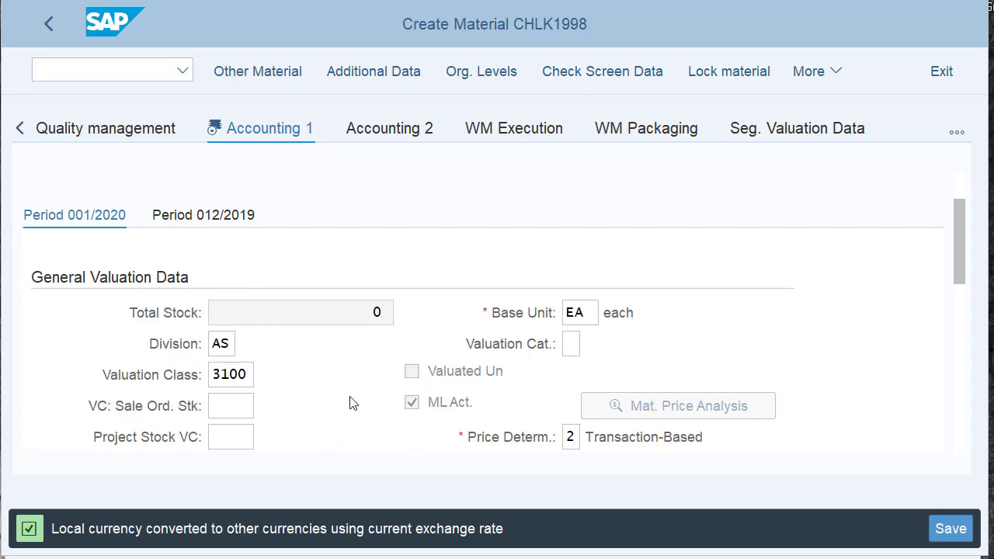
Save the new material CHLK1998, acknowledge its creation and exit to the SAP Easy Access screen.
{"action": "scroll", "coordinate": [340, 404], "scroll_direction": "down", "scroll_amount": 5}
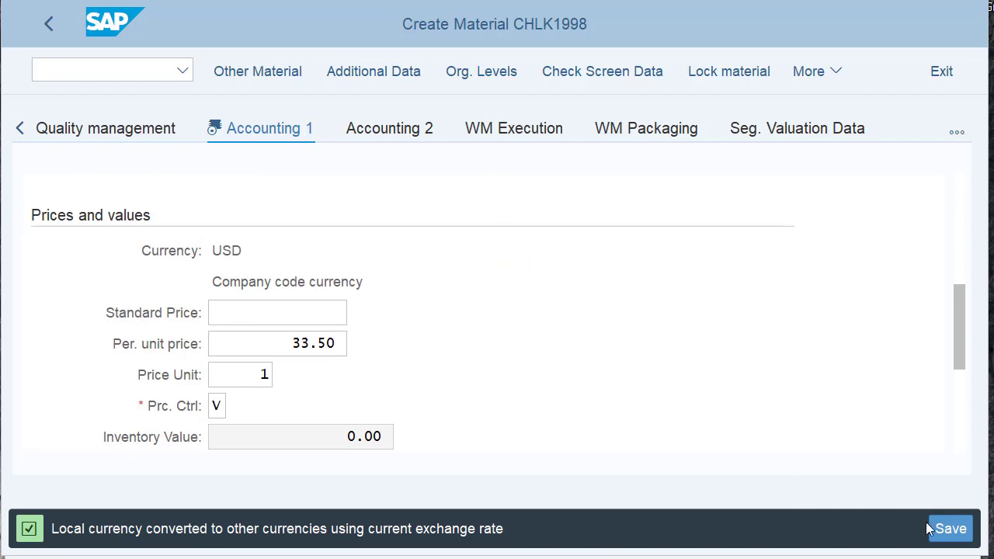
{"action": "left_click", "coordinate": [955, 532]}
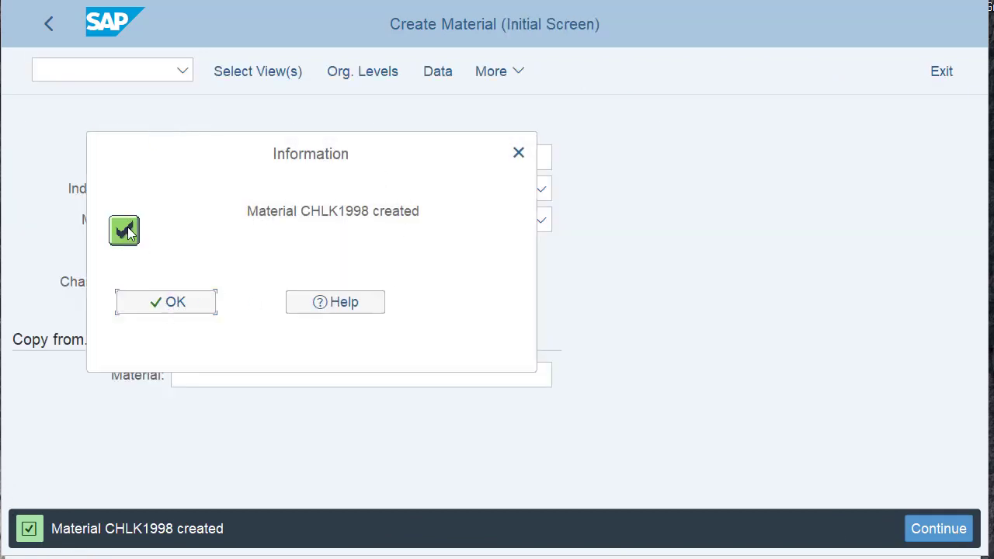
{"action": "left_click", "coordinate": [174, 302]}
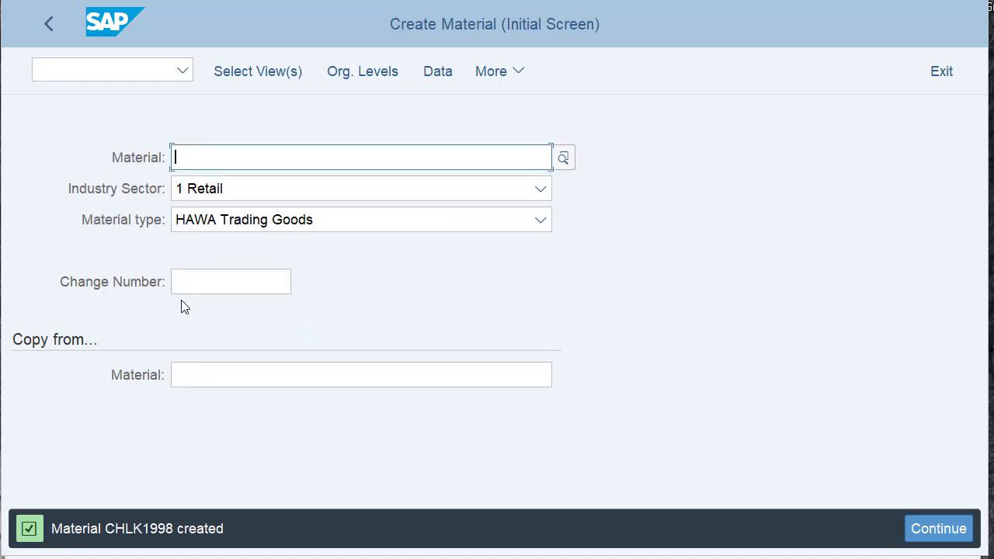
{"action": "left_click", "coordinate": [938, 71]}
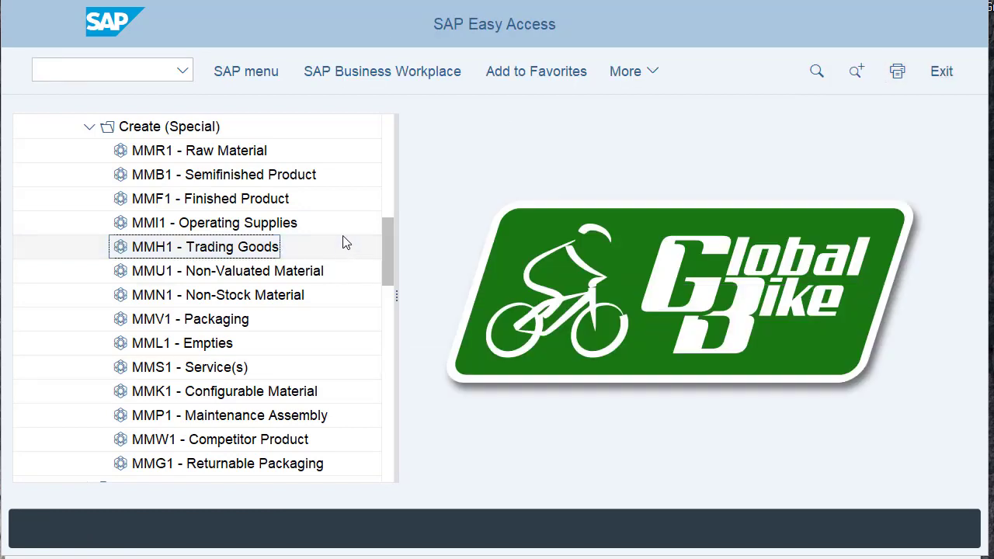
Collapse the Create (Special), Display Changes, Material Master, Materials Management and Logistics folders in the menu tree.
{"action": "left_click", "coordinate": [89, 126]}
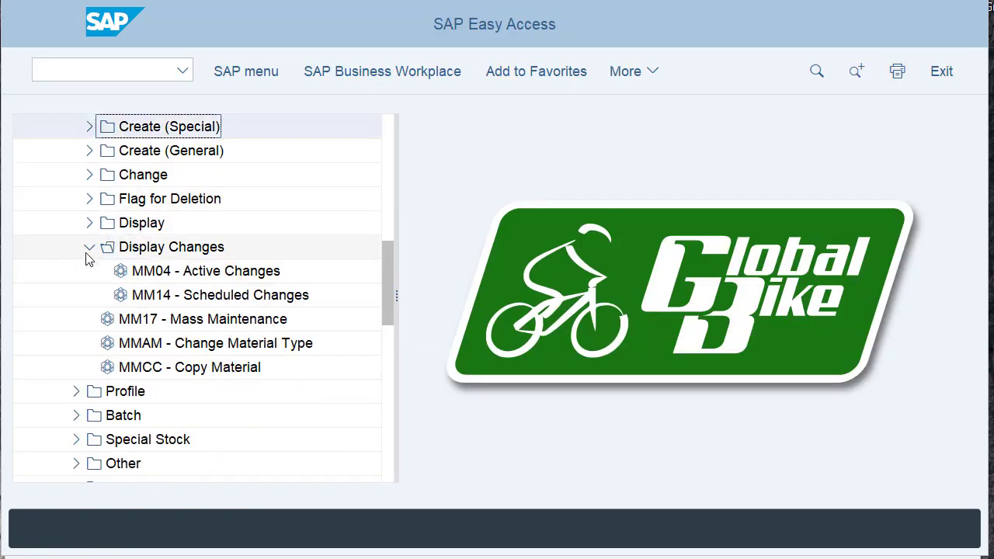
{"action": "scroll", "coordinate": [93, 260], "scroll_direction": "up", "scroll_amount": 5}
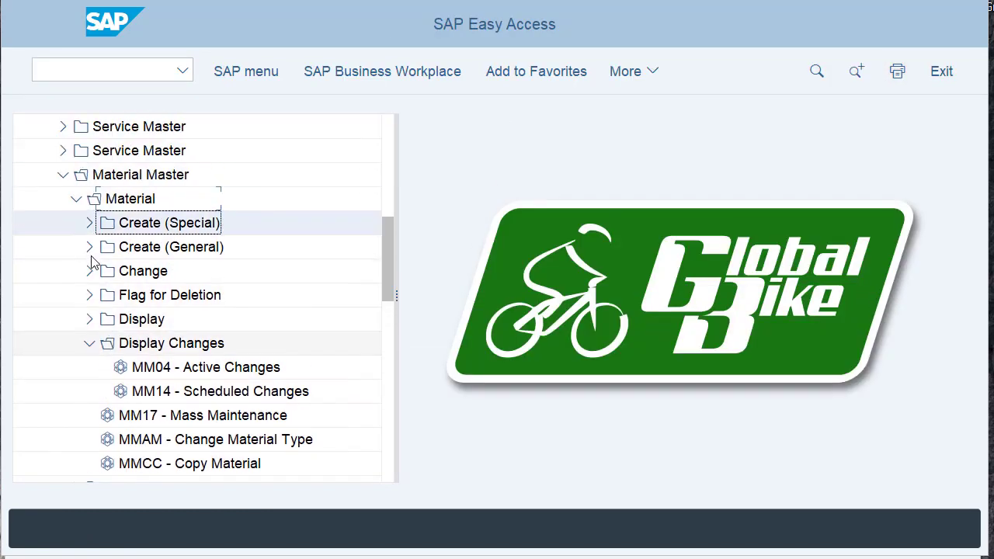
{"action": "left_click", "coordinate": [89, 367]}
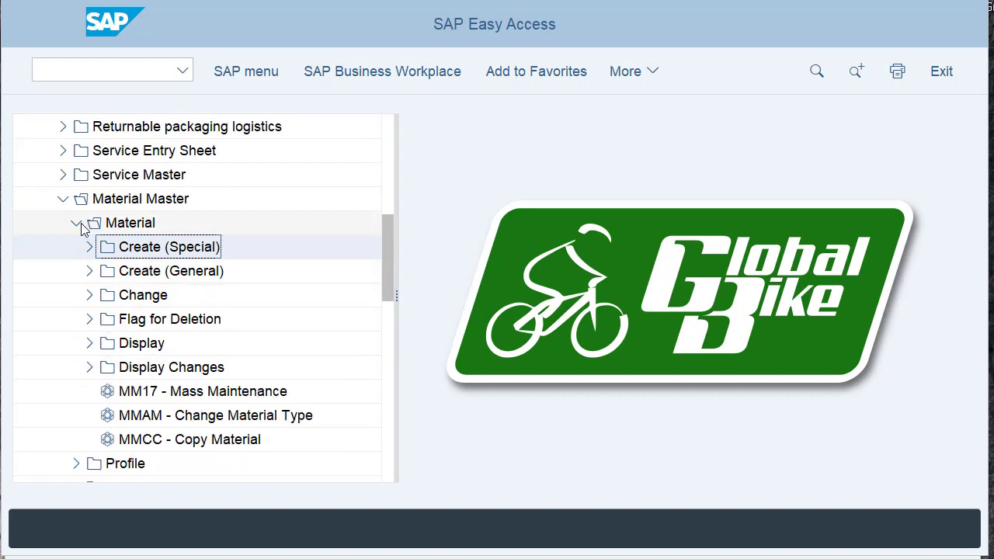
{"action": "left_click", "coordinate": [64, 199]}
{"action": "scroll", "coordinate": [69, 204], "scroll_direction": "up", "scroll_amount": 4}
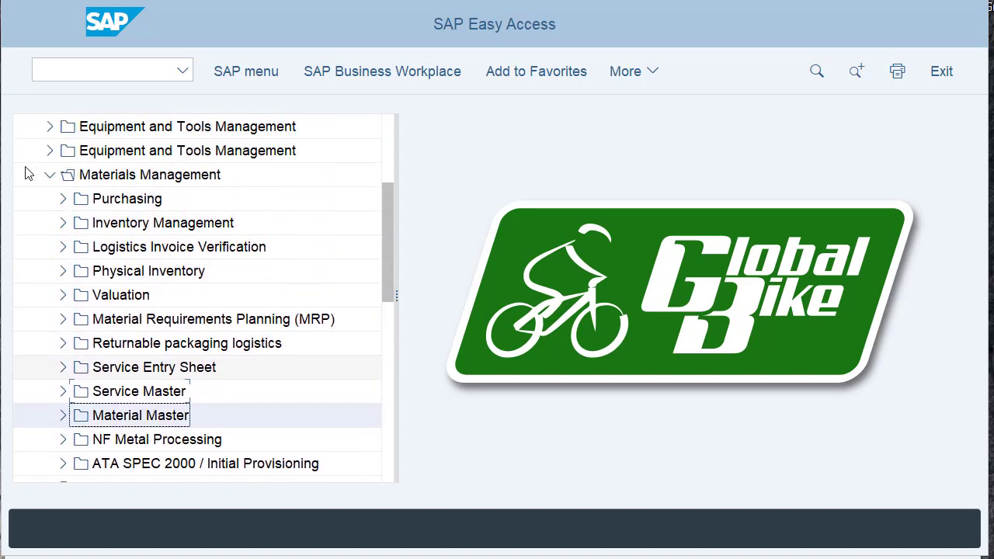
{"action": "left_click", "coordinate": [49, 248]}
{"action": "left_click", "coordinate": [37, 199]}
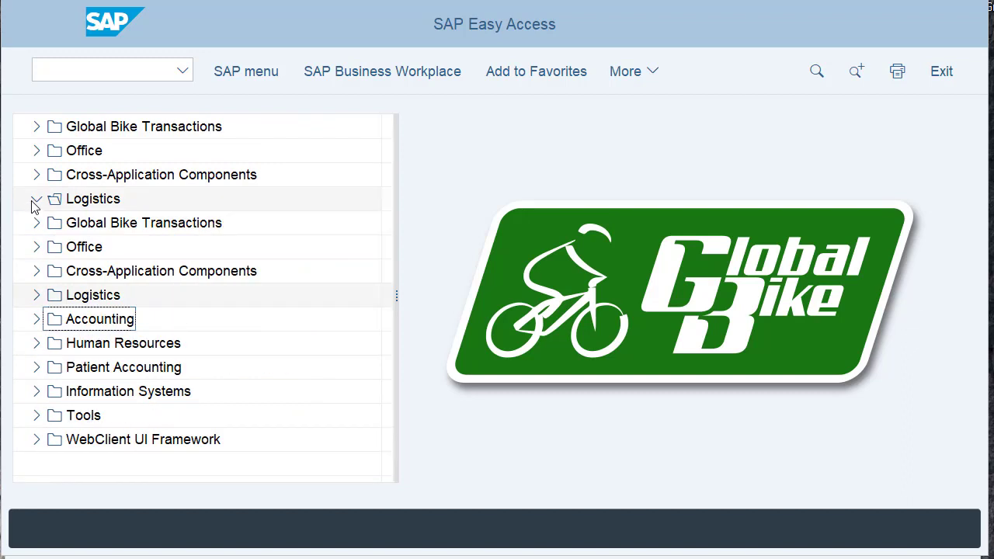